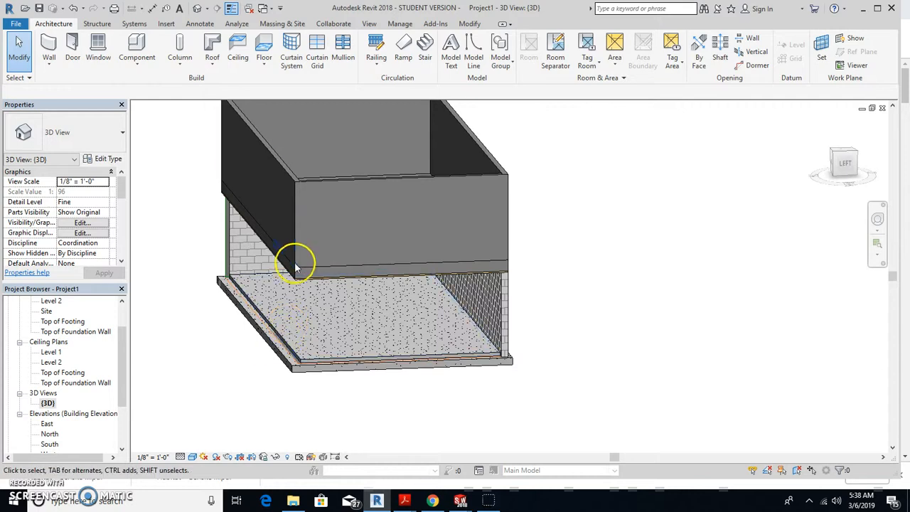
Switch to the Habitat - Genske Model PDF in Acrobat Reader and examine the stair layouts on plan pages 4 and 3.
{"action": "mouse_move", "coordinate": [403, 501]}
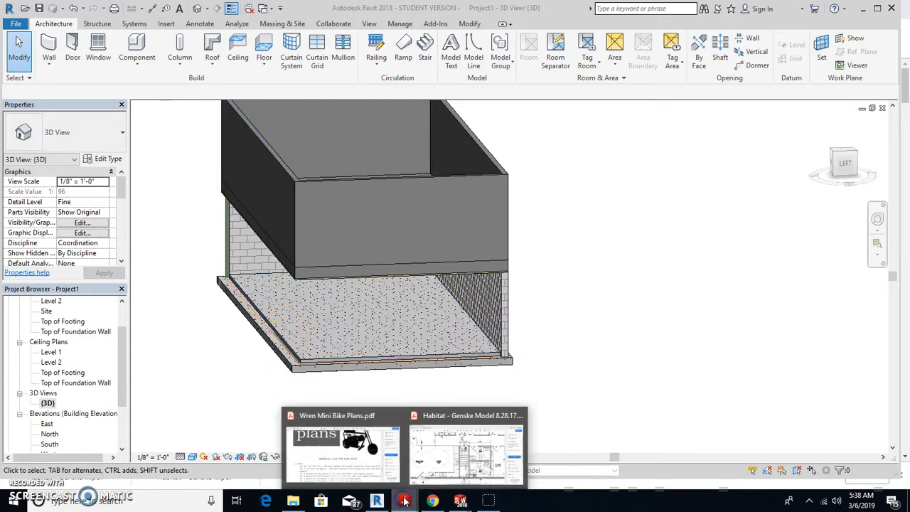
{"action": "left_click", "coordinate": [466, 449]}
{"action": "scroll", "coordinate": [452, 323], "scroll_direction": "down", "scroll_amount": 1}
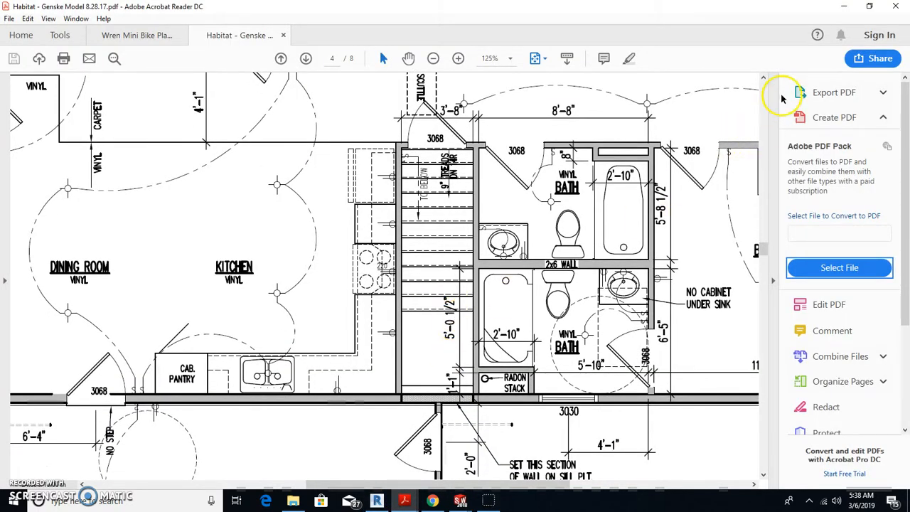
{"action": "scroll", "coordinate": [412, 325], "scroll_direction": "down", "scroll_amount": 1}
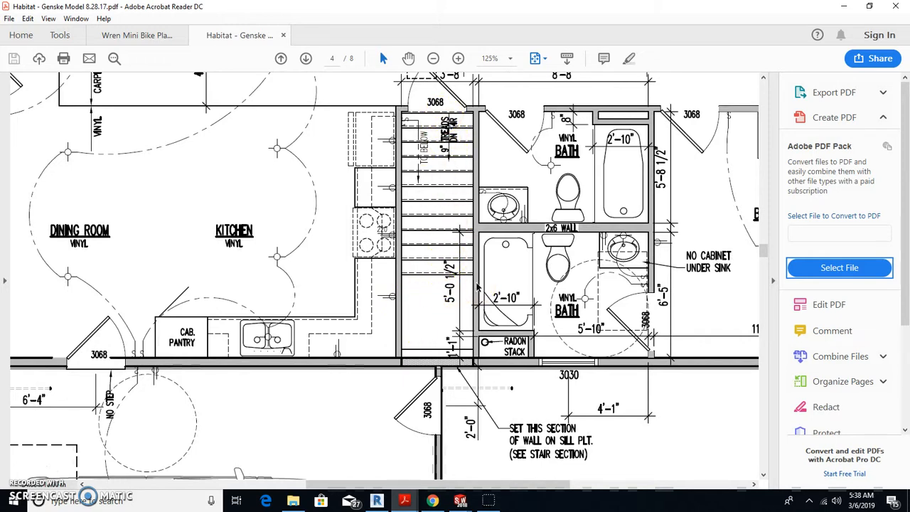
{"action": "scroll", "coordinate": [478, 286], "scroll_direction": "down", "scroll_amount": 3}
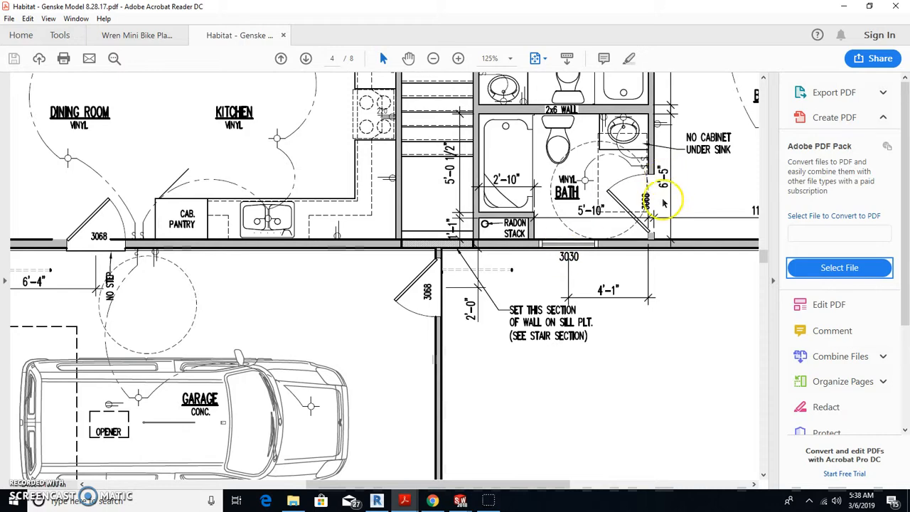
{"action": "scroll", "coordinate": [427, 294], "scroll_direction": "up", "scroll_amount": 2, "text": "ctrl"}
{"action": "scroll", "coordinate": [423, 278], "scroll_direction": "down", "scroll_amount": 6, "text": "ctrl"}
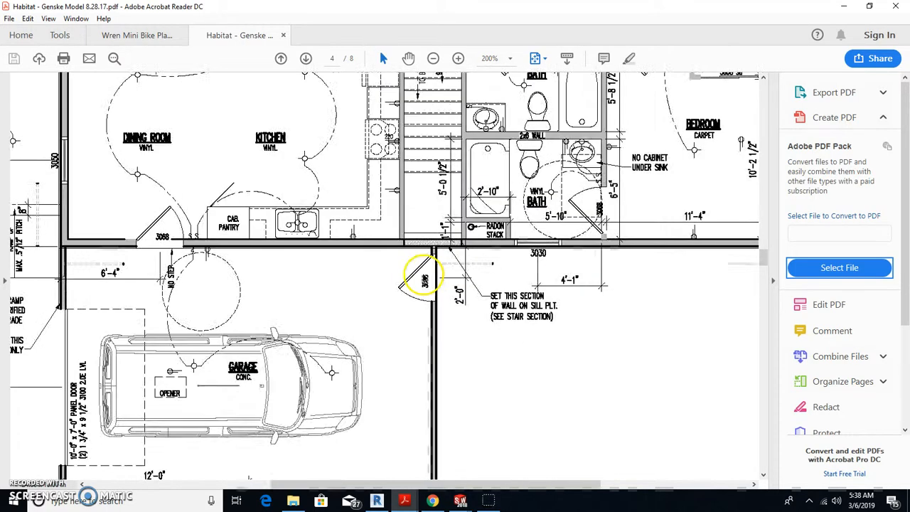
{"action": "scroll", "coordinate": [426, 194], "scroll_direction": "down", "scroll_amount": 5}
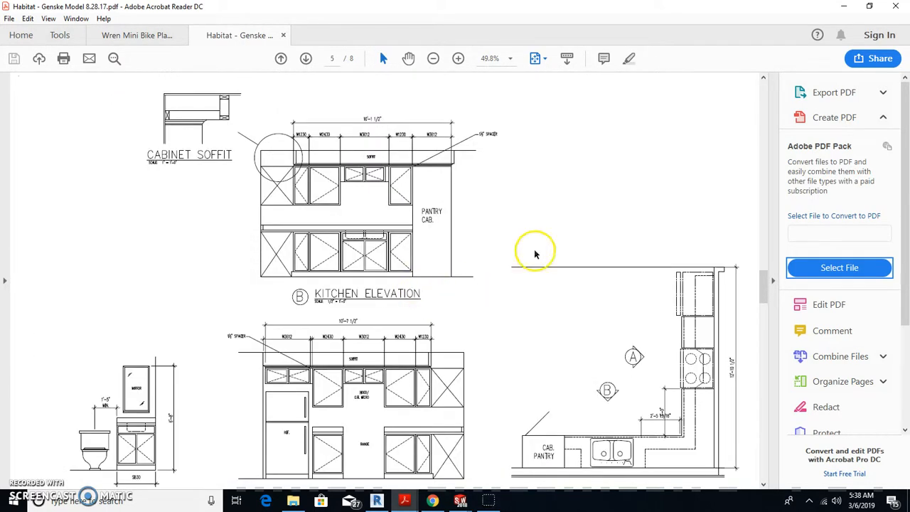
{"action": "left_click_drag", "start_coordinate": [762, 282], "coordinate": [762, 206]}
{"action": "scroll", "coordinate": [418, 270], "scroll_direction": "up", "scroll_amount": 4, "text": "ctrl"}
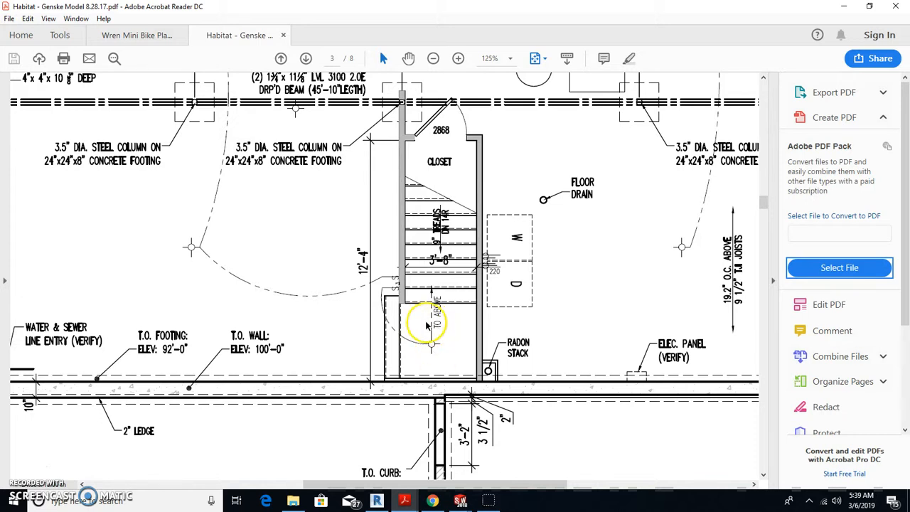
Switch back to Revit and open the Level 1 floor plan.
{"action": "left_click", "coordinate": [377, 501]}
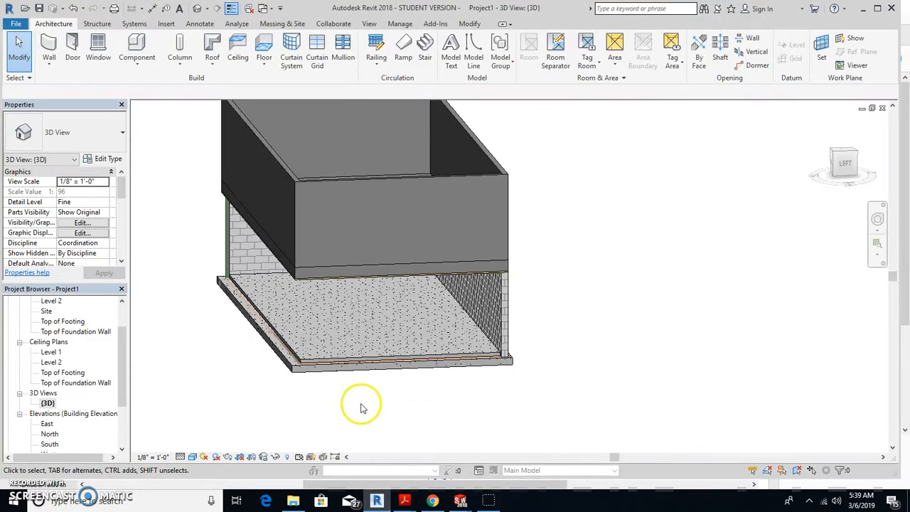
{"action": "scroll", "coordinate": [122, 345], "scroll_direction": "up", "scroll_amount": 2}
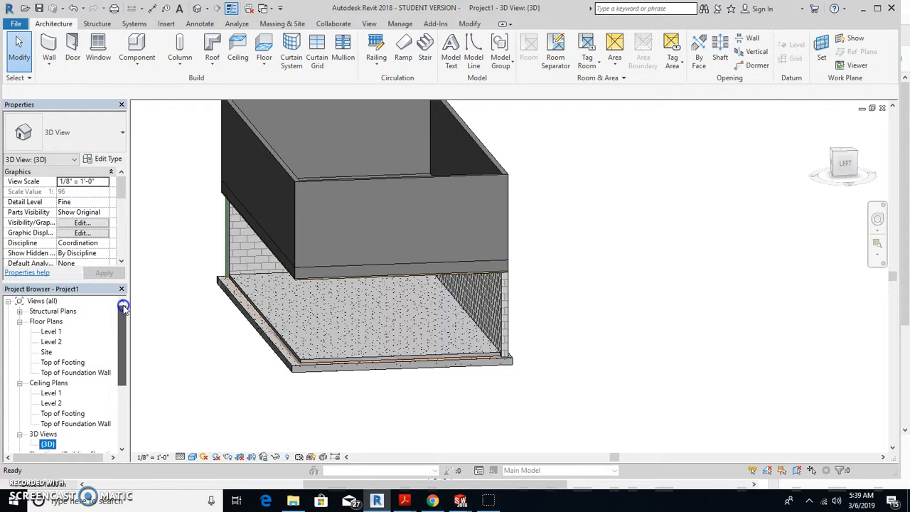
{"action": "double_click", "coordinate": [49, 332]}
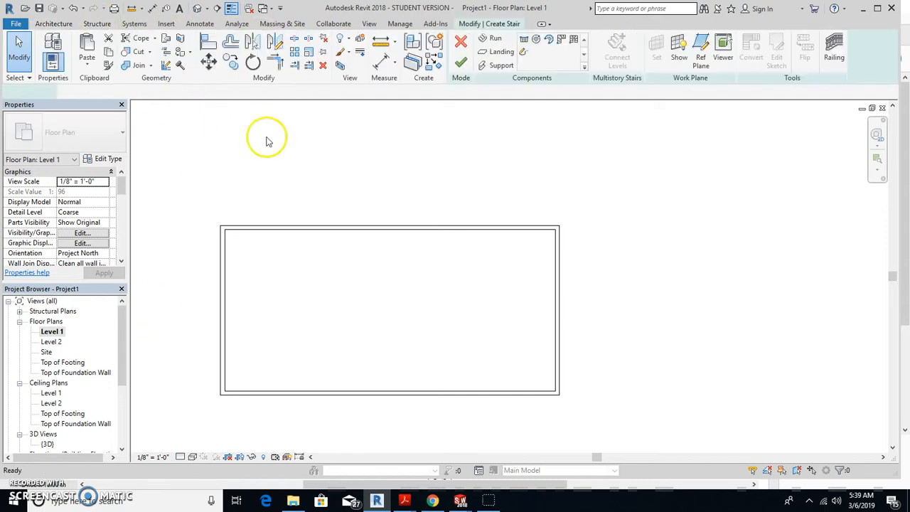
Choose the Assembled Stair type 7" max riser 11" tread for the new stair and open its type properties.
{"action": "left_click", "coordinate": [106, 132]}
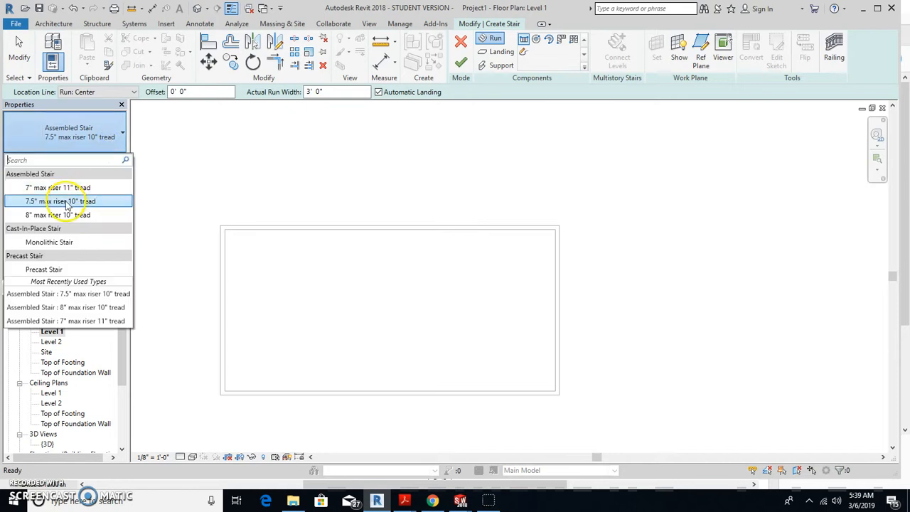
{"action": "left_click", "coordinate": [64, 188]}
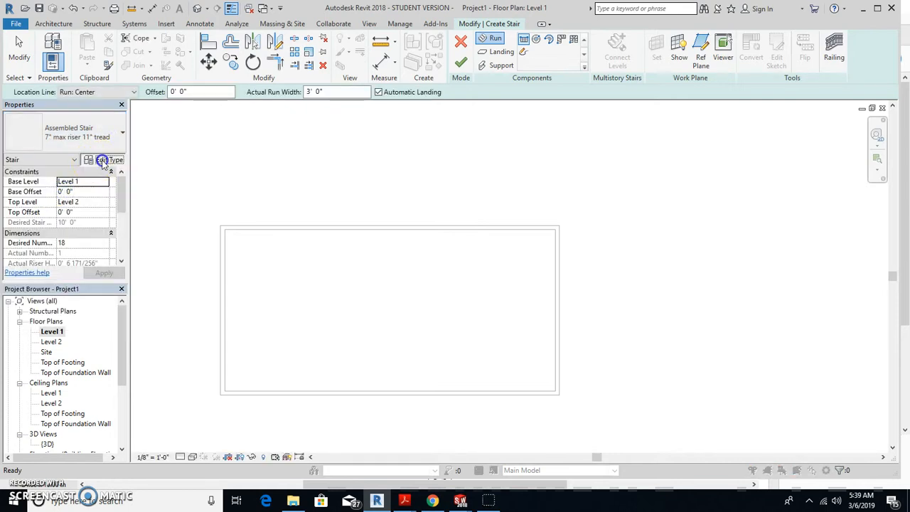
{"action": "left_click", "coordinate": [103, 161]}
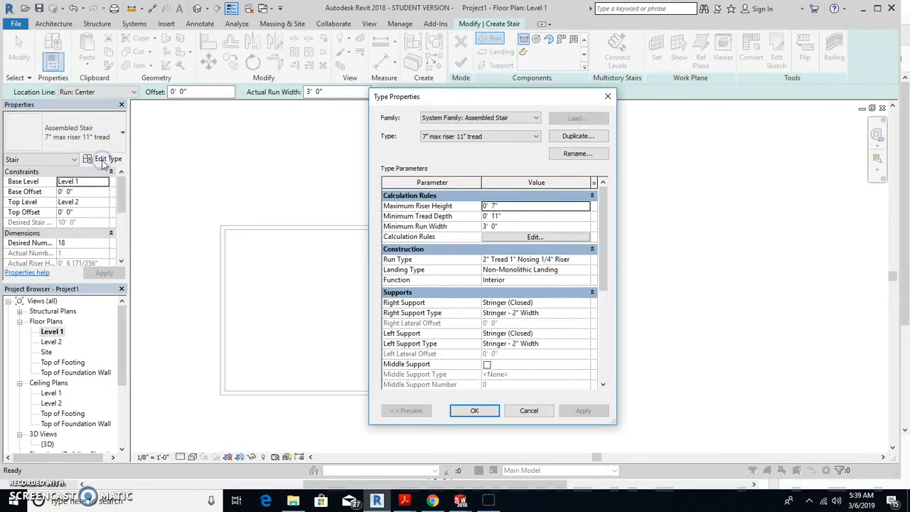
Try to duplicate the stair type under the name 8" max riser 10" tread.
{"action": "left_click", "coordinate": [583, 138]}
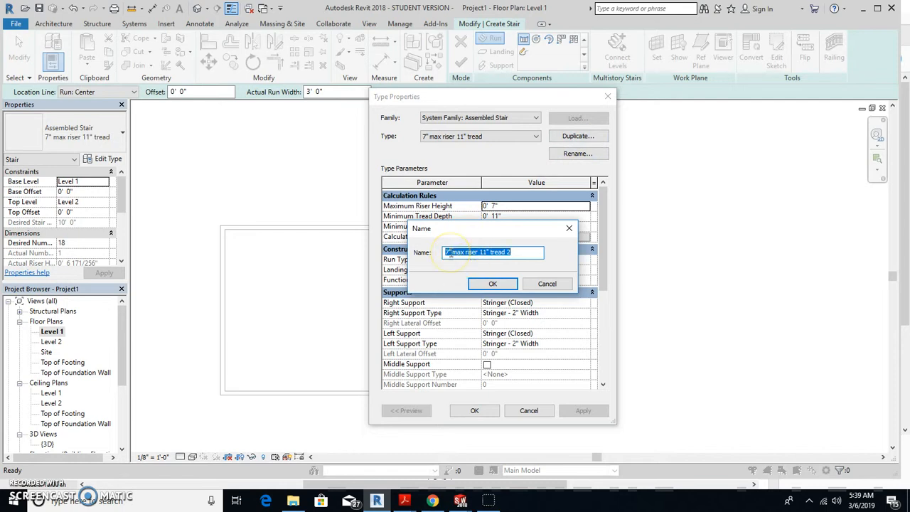
{"action": "key", "text": "BackSpace"}
{"action": "type", "text": "8"}
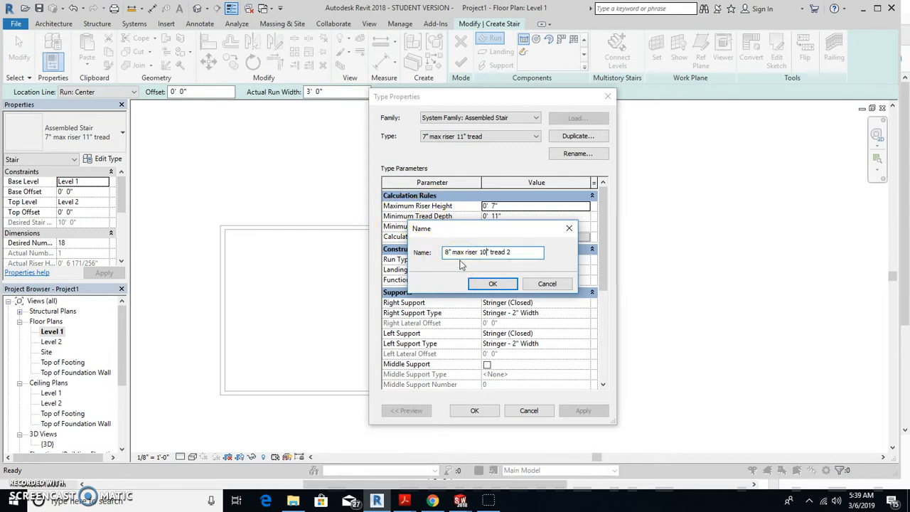
{"action": "type", "text": "\""}
{"action": "left_click", "coordinate": [509, 268]}
{"action": "left_click", "coordinate": [501, 285]}
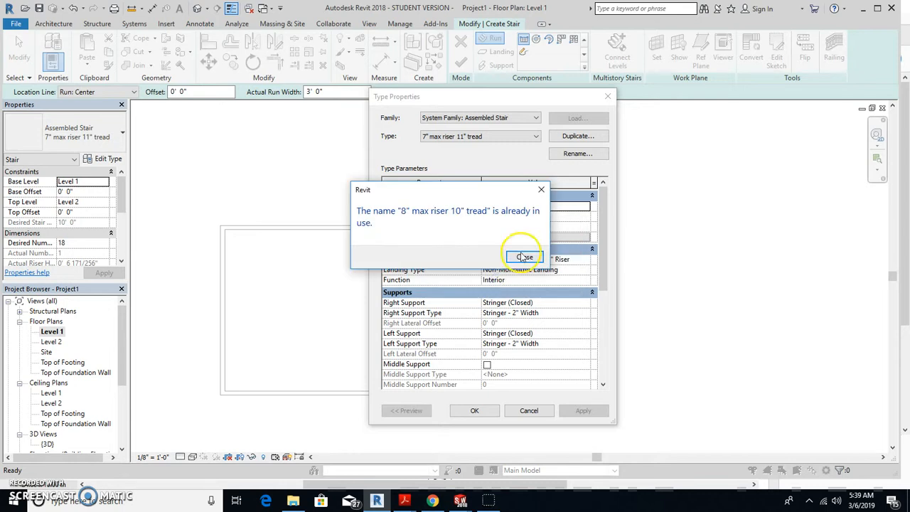
{"action": "left_click", "coordinate": [523, 256]}
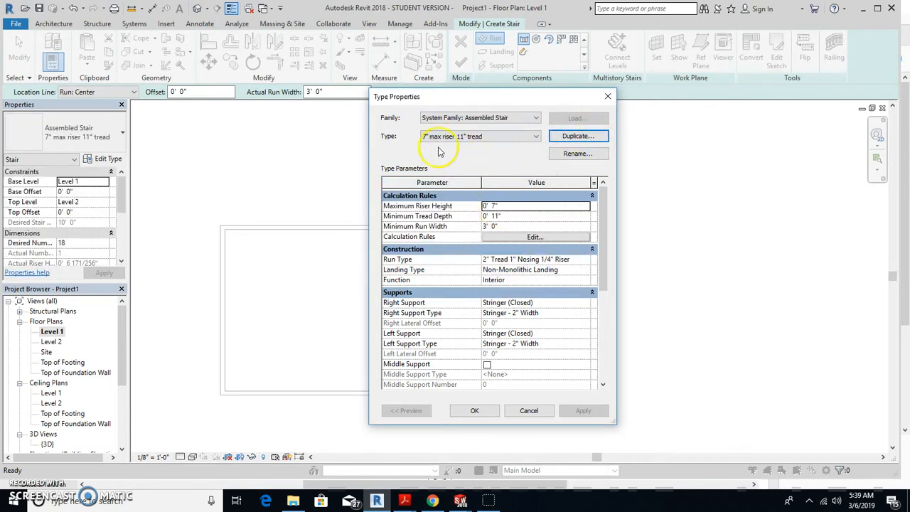
Set the stair type's maximum riser height to 7 1/2" and its minimum tread depth to 10".
{"action": "left_click", "coordinate": [496, 205]}
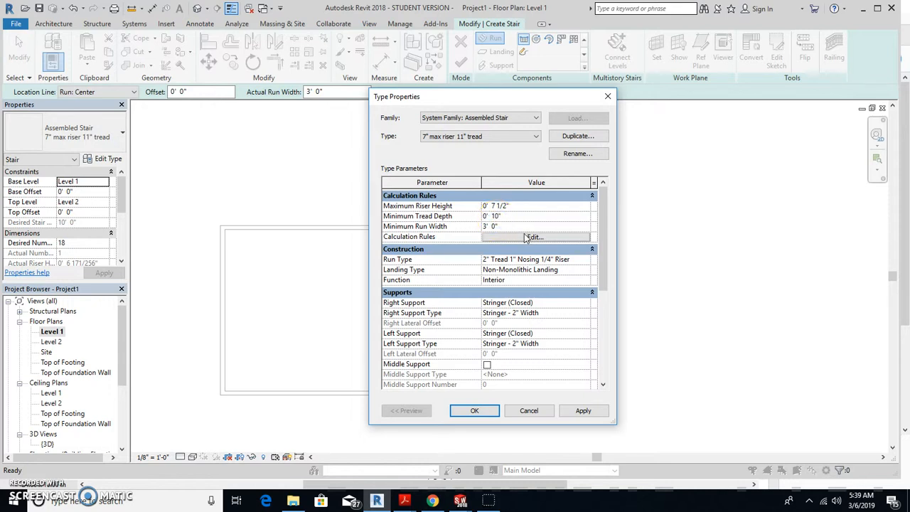
{"action": "left_click", "coordinate": [471, 413]}
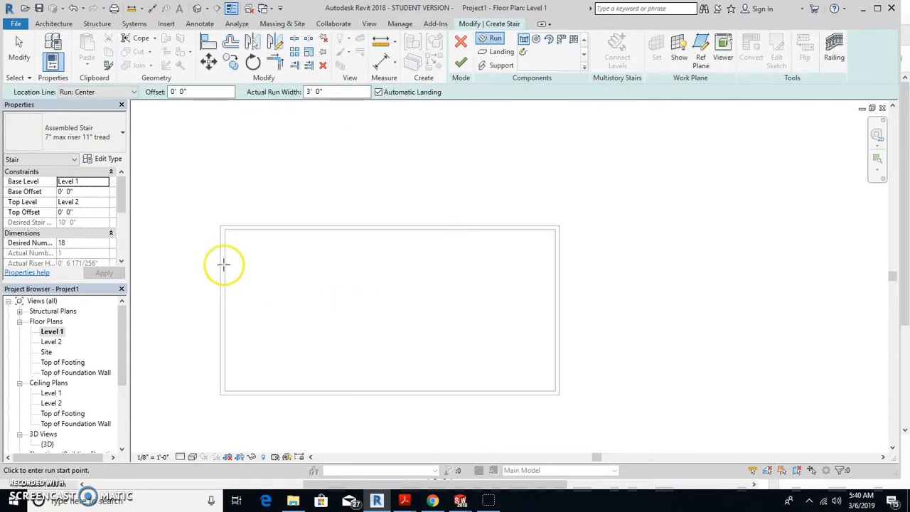
Set the stair's base level to Top of Footing with a 4" base offset and its top level to Level 1.
{"action": "left_click", "coordinate": [104, 183]}
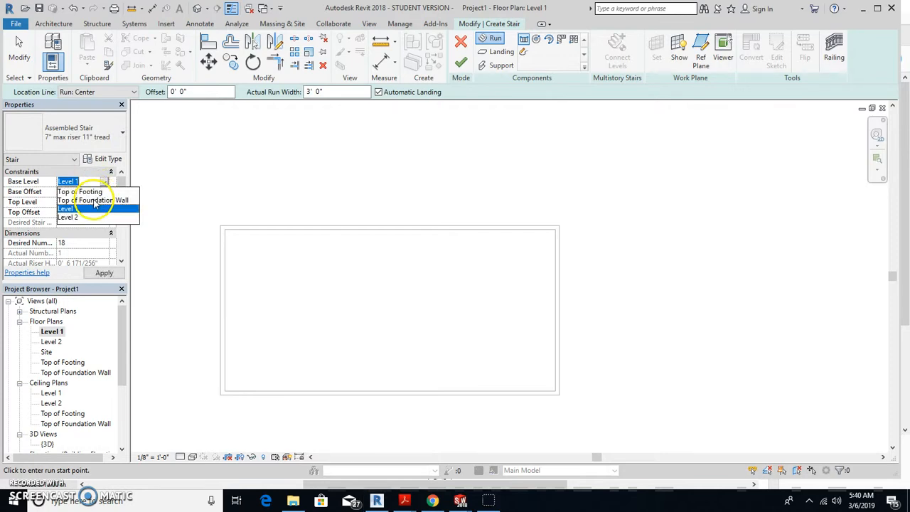
{"action": "left_click", "coordinate": [95, 201]}
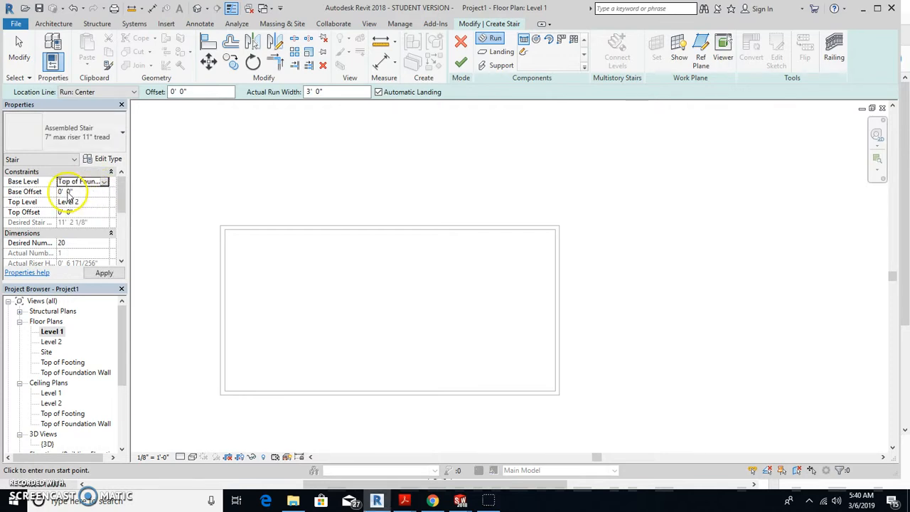
{"action": "left_click", "coordinate": [105, 183]}
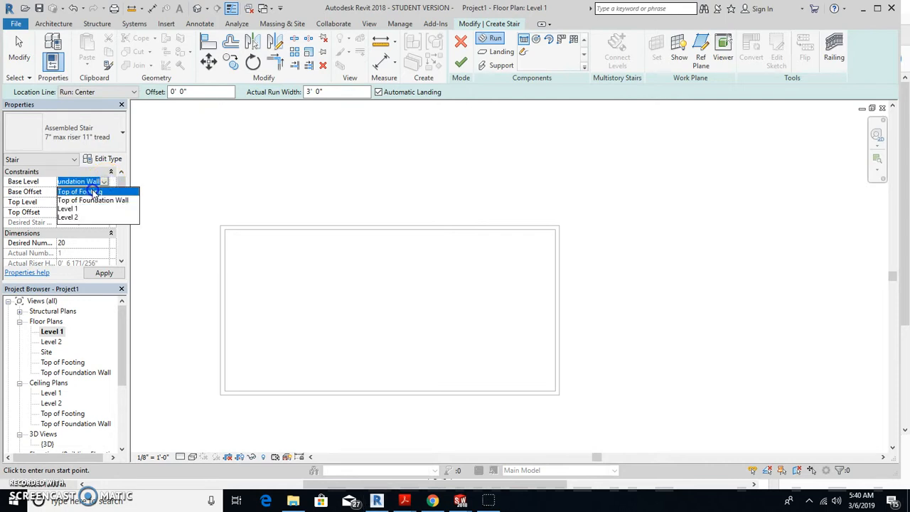
{"action": "left_click", "coordinate": [81, 191]}
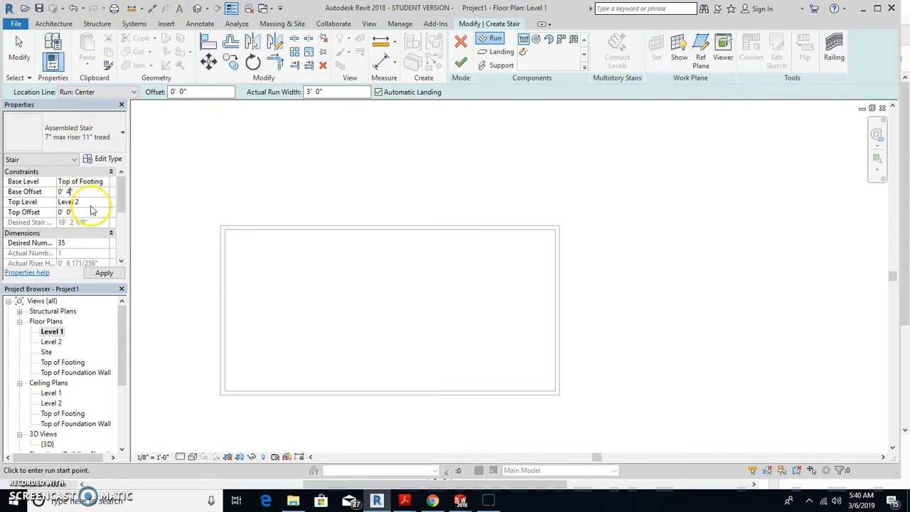
{"action": "left_click", "coordinate": [84, 203]}
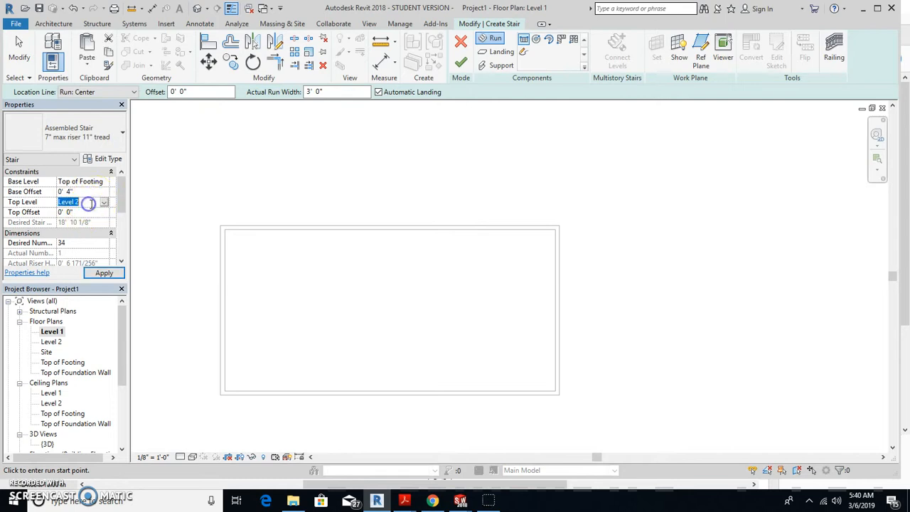
{"action": "left_click", "coordinate": [102, 203]}
{"action": "left_click", "coordinate": [85, 237]}
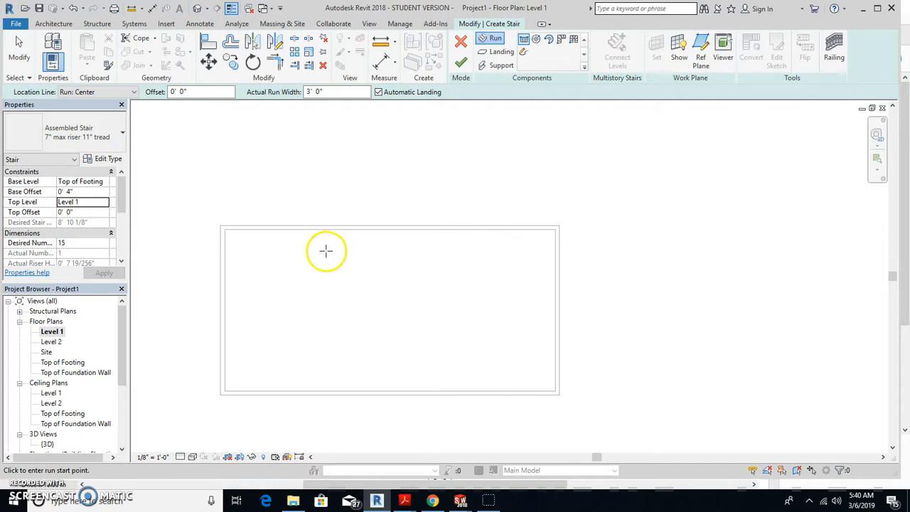
Draw a straight horizontal stair run about 12'-10" long, from right to left near the building's upper-left corner, and finish the stair.
{"action": "left_click", "coordinate": [373, 250]}
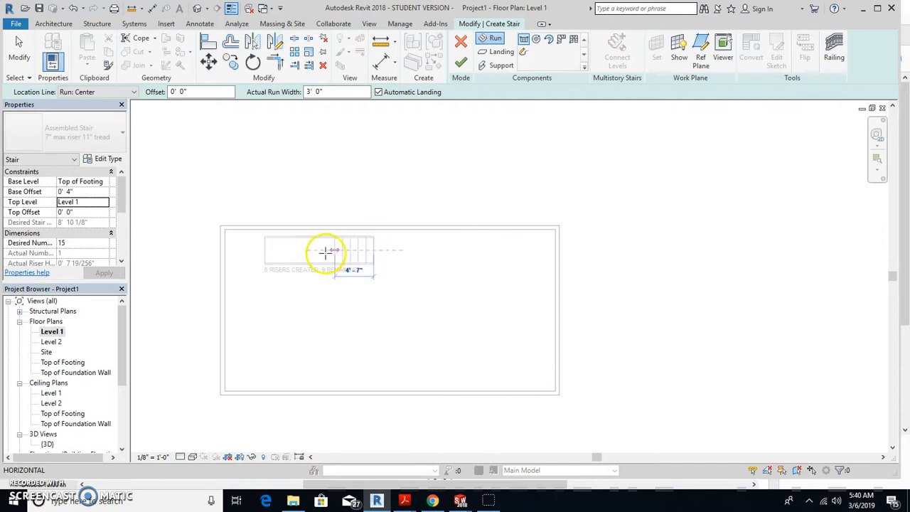
{"action": "left_click", "coordinate": [252, 254]}
{"action": "key", "text": "Escape"}
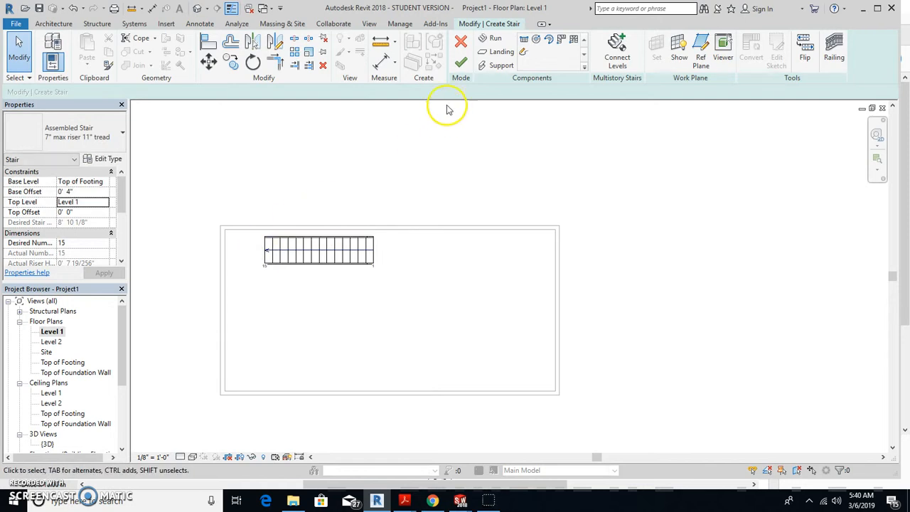
{"action": "left_click", "coordinate": [463, 61]}
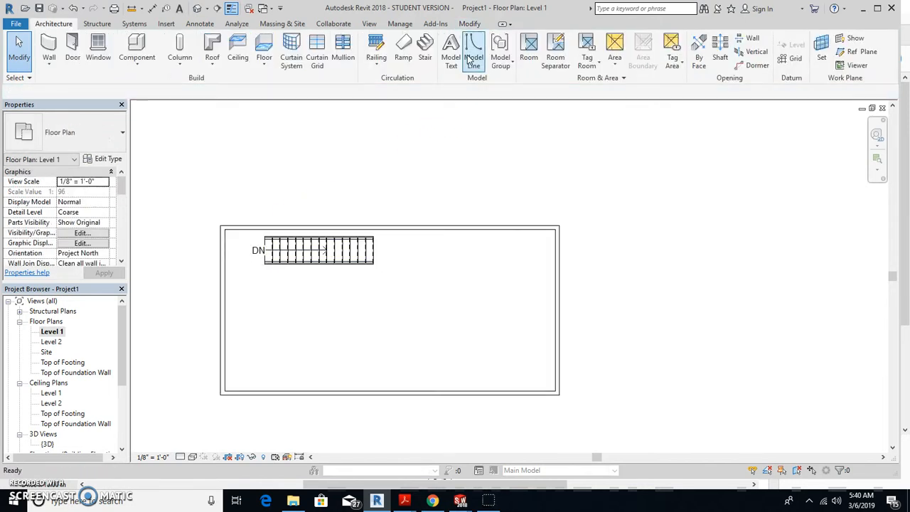
Flip the up direction of the new stair in the Level 1 plan.
{"action": "scroll", "coordinate": [307, 275], "scroll_direction": "up", "scroll_amount": 2}
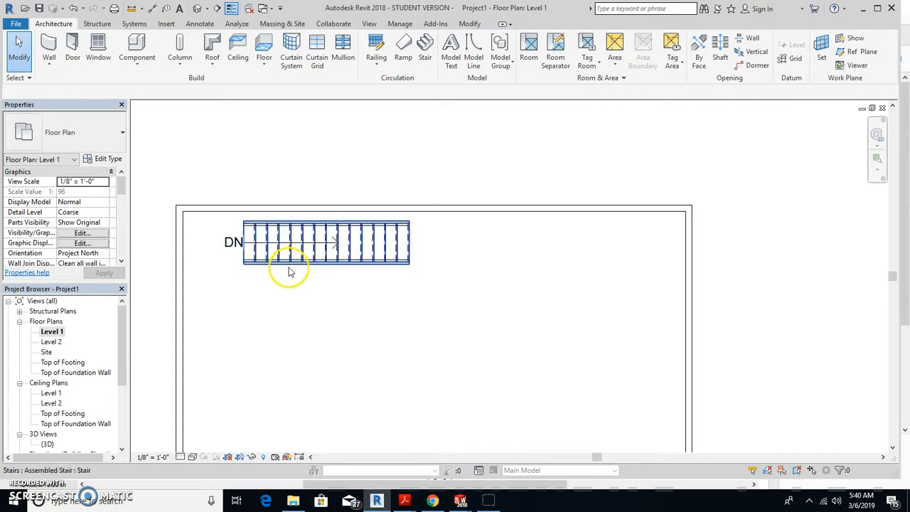
{"action": "left_click", "coordinate": [294, 254]}
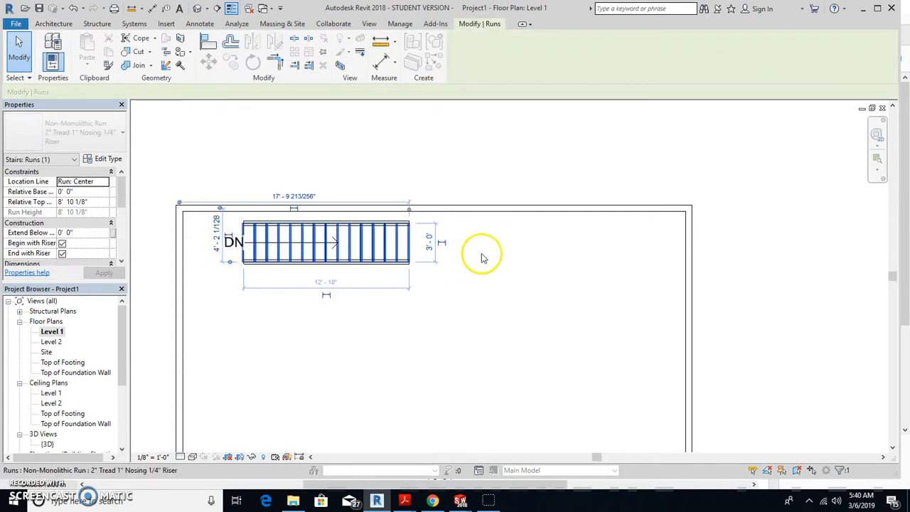
{"action": "left_click", "coordinate": [306, 302]}
{"action": "left_click", "coordinate": [276, 264]}
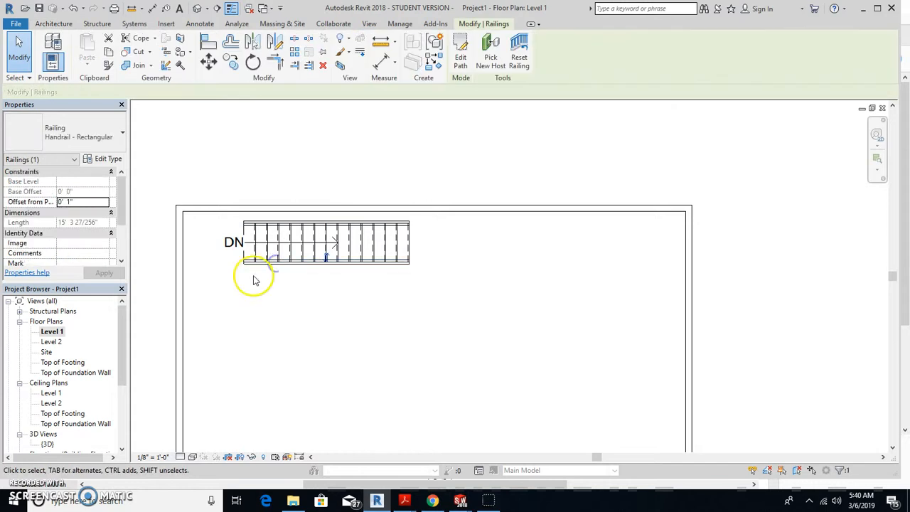
{"action": "left_click", "coordinate": [254, 273]}
{"action": "left_click", "coordinate": [266, 253]}
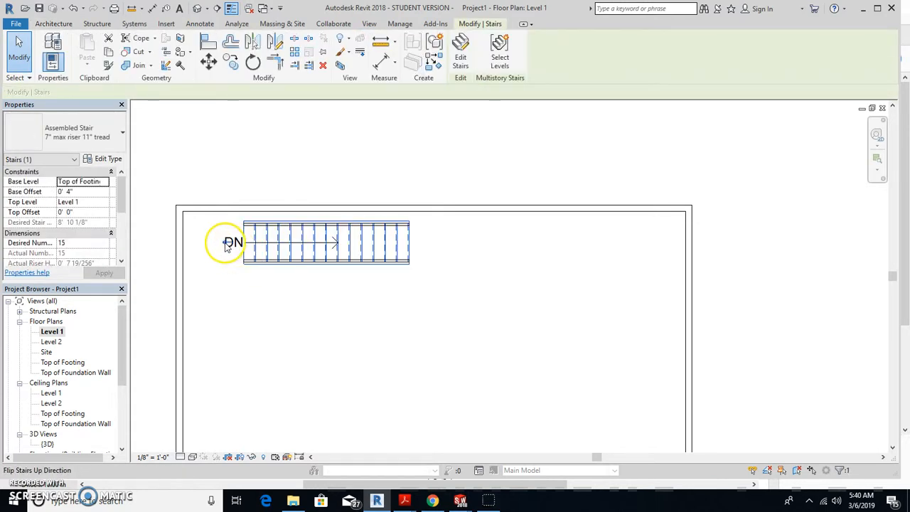
{"action": "left_click", "coordinate": [224, 242]}
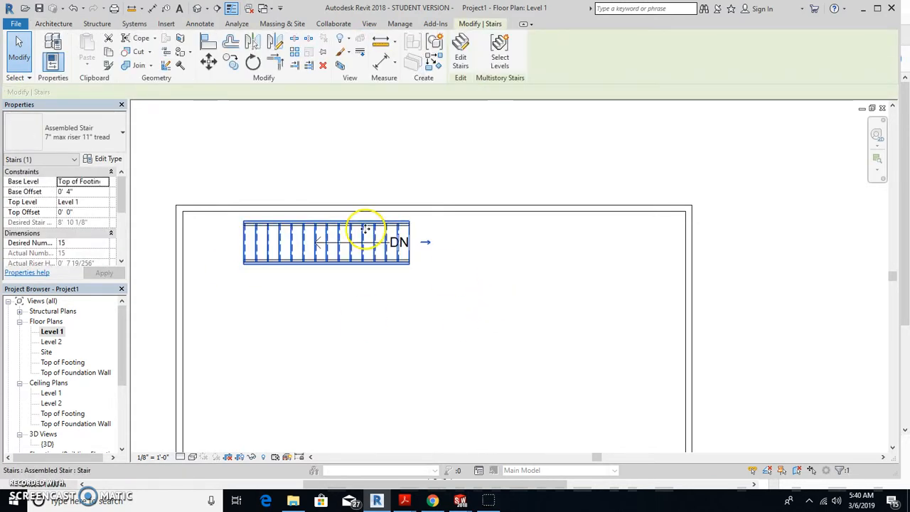
{"action": "left_click", "coordinate": [376, 159]}
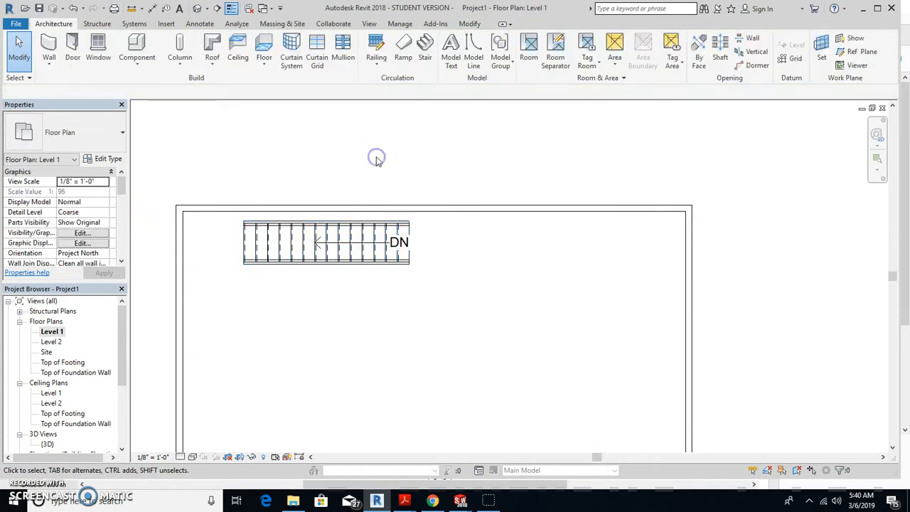
Create a horizontal section along the middle of the stair, starting outside the left wall and looking toward the upper wall.
{"action": "scroll", "coordinate": [376, 160], "scroll_direction": "down", "scroll_amount": 2}
{"action": "left_click", "coordinate": [368, 23]}
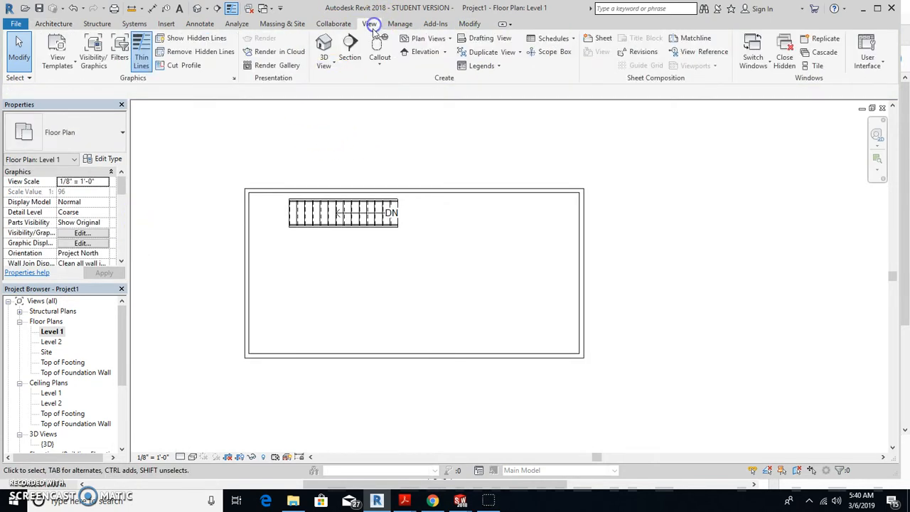
{"action": "left_click", "coordinate": [349, 44]}
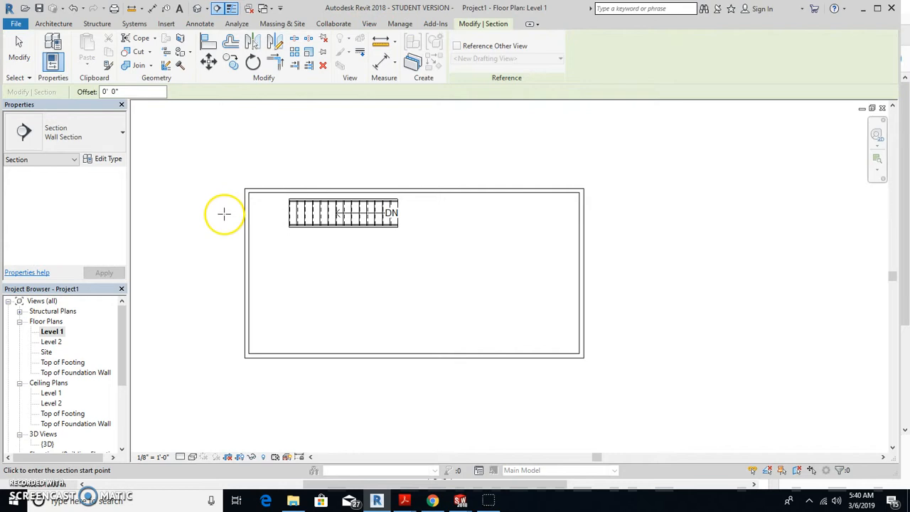
{"action": "left_click", "coordinate": [223, 213]}
{"action": "left_click", "coordinate": [460, 213]}
{"action": "key", "text": "Escape"}
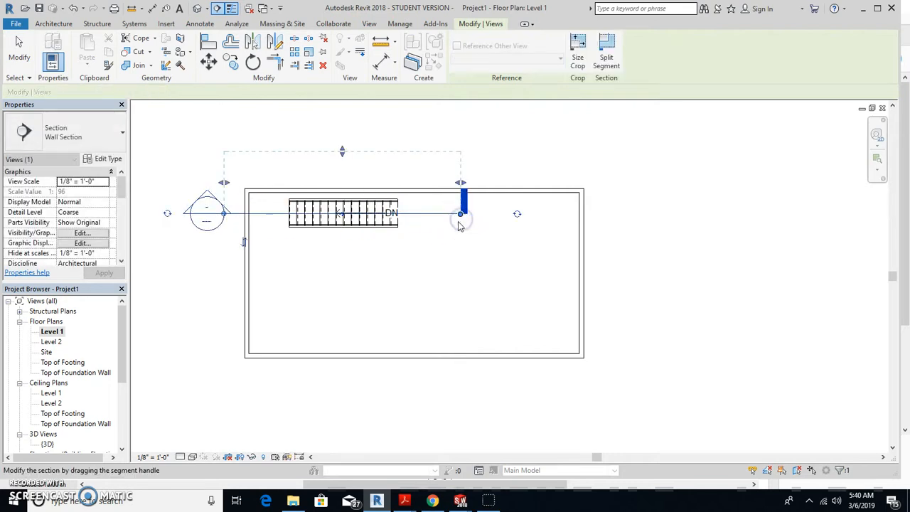
Open the Section 1 view to examine the stair between the footing slab and Level 1.
{"action": "left_click_drag", "start_coordinate": [122, 359], "coordinate": [120, 395]}
{"action": "key", "text": "Escape"}
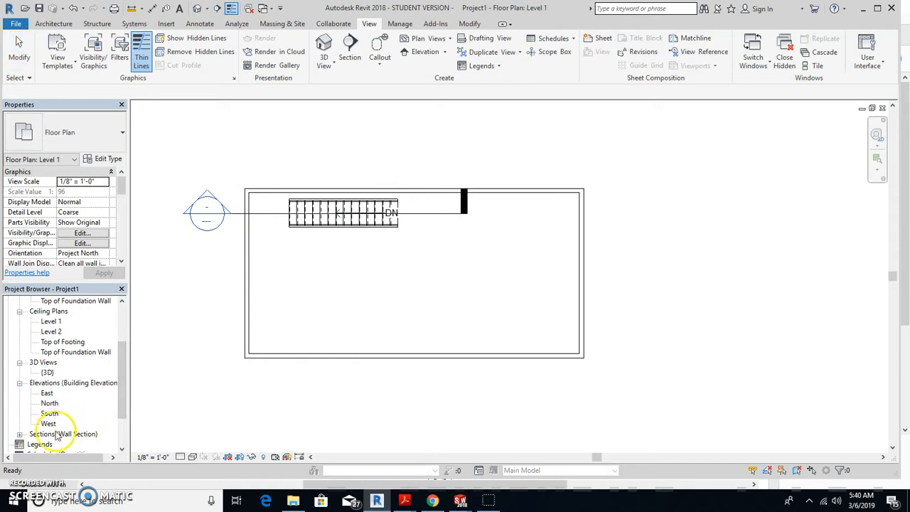
{"action": "left_click", "coordinate": [20, 434]}
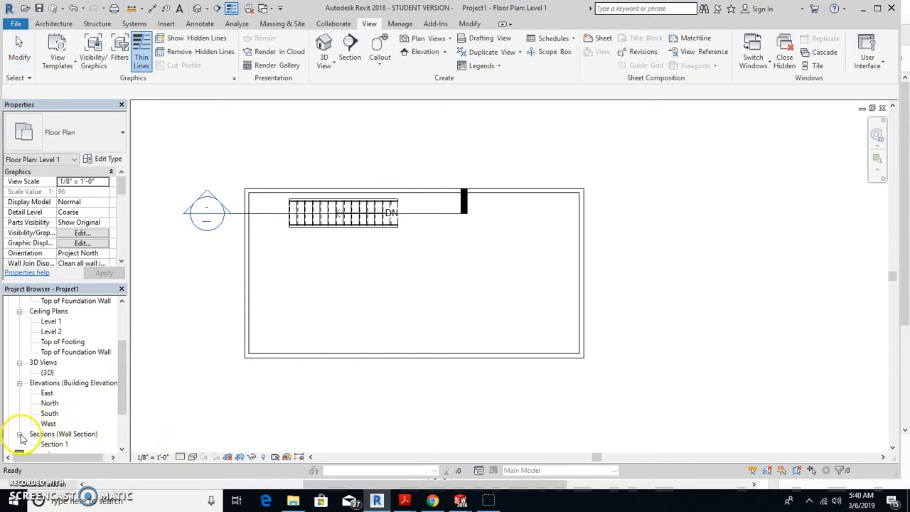
{"action": "double_click", "coordinate": [59, 445]}
{"action": "scroll", "coordinate": [524, 331], "scroll_direction": "up", "scroll_amount": 2}
{"action": "scroll", "coordinate": [540, 331], "scroll_direction": "up", "scroll_amount": 3}
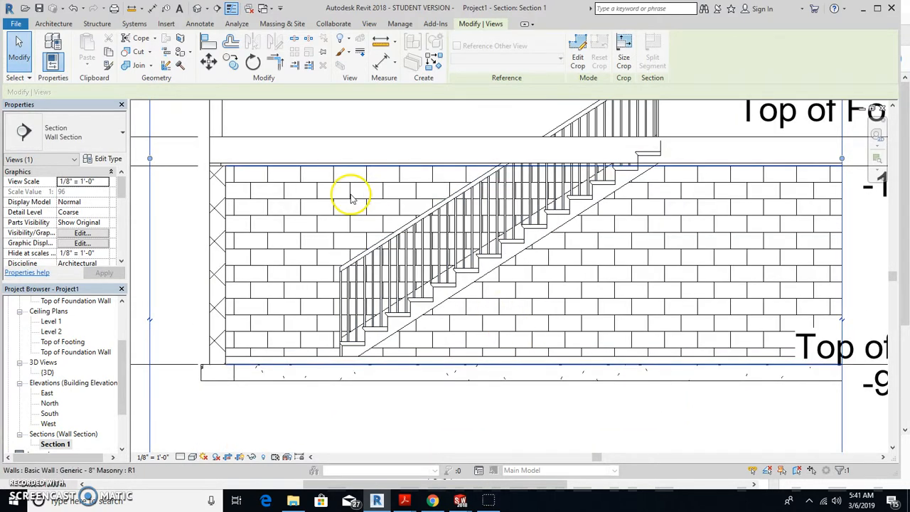
Place an aligned dimension for the lowest riser, from the first tread's top to the slab, outside the left foundation wall.
{"action": "left_click", "coordinate": [199, 24]}
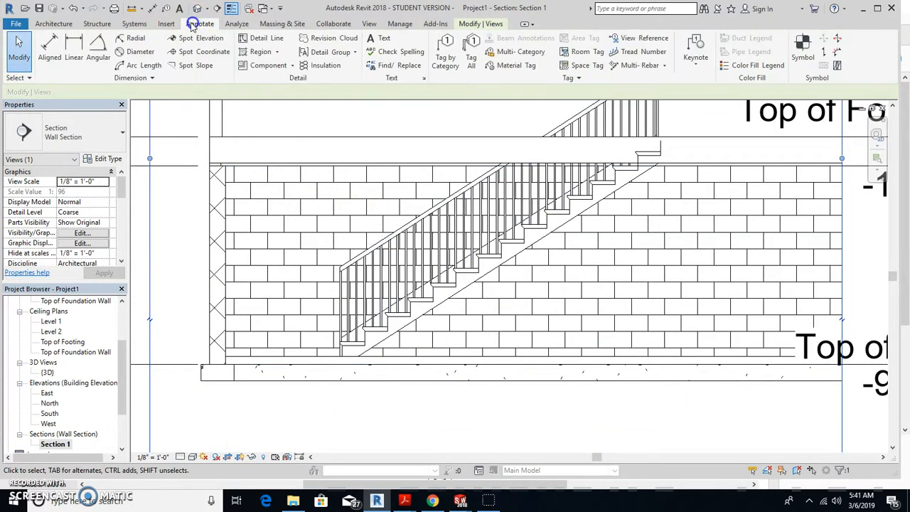
{"action": "left_click", "coordinate": [54, 63]}
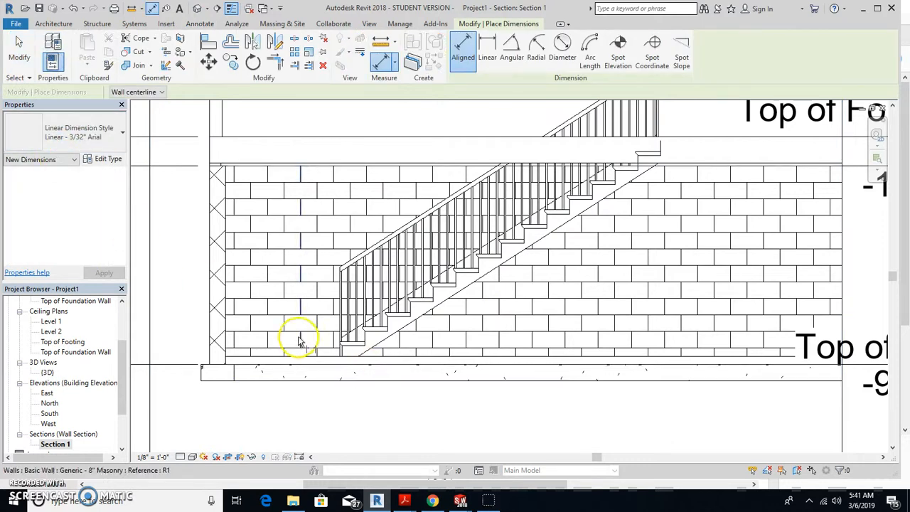
{"action": "scroll", "coordinate": [320, 355], "scroll_direction": "up", "scroll_amount": 1}
{"action": "left_click", "coordinate": [359, 341]}
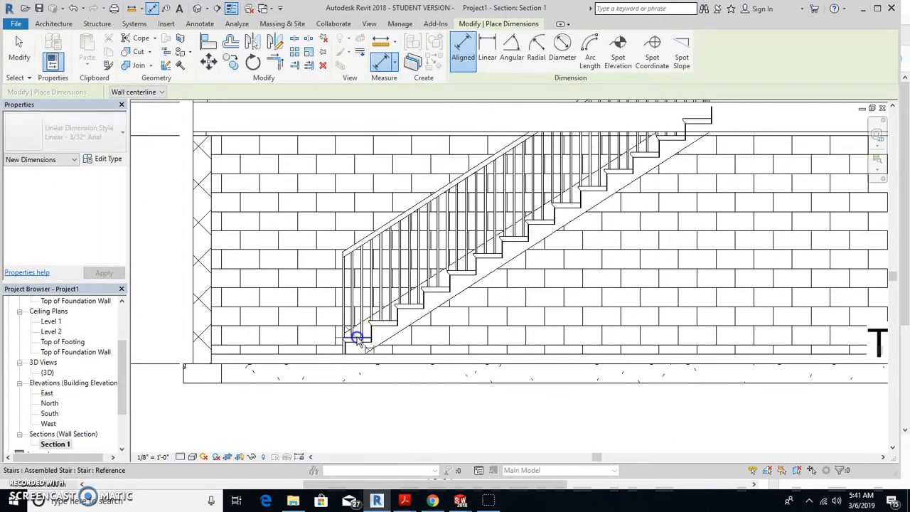
{"action": "left_click", "coordinate": [325, 356]}
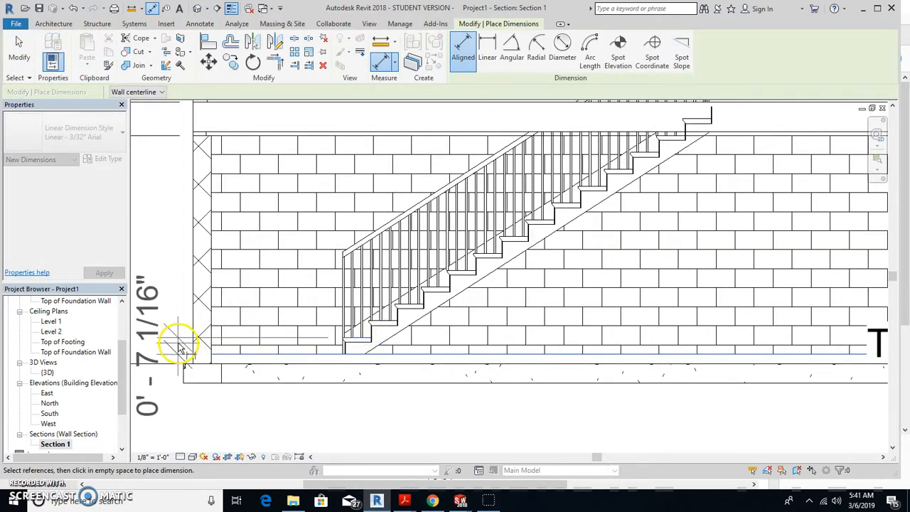
{"action": "scroll", "coordinate": [166, 346], "scroll_direction": "down", "scroll_amount": 1}
{"action": "middle_click_drag", "start_coordinate": [169, 347], "coordinate": [274, 318]}
{"action": "left_click", "coordinate": [268, 318]}
Dimension the topmost riser from the last tread's top to the Level 1 floor surface, beside the stair's upper end.
{"action": "scroll", "coordinate": [630, 203], "scroll_direction": "up", "scroll_amount": 5}
{"action": "scroll", "coordinate": [577, 242], "scroll_direction": "up", "scroll_amount": 2}
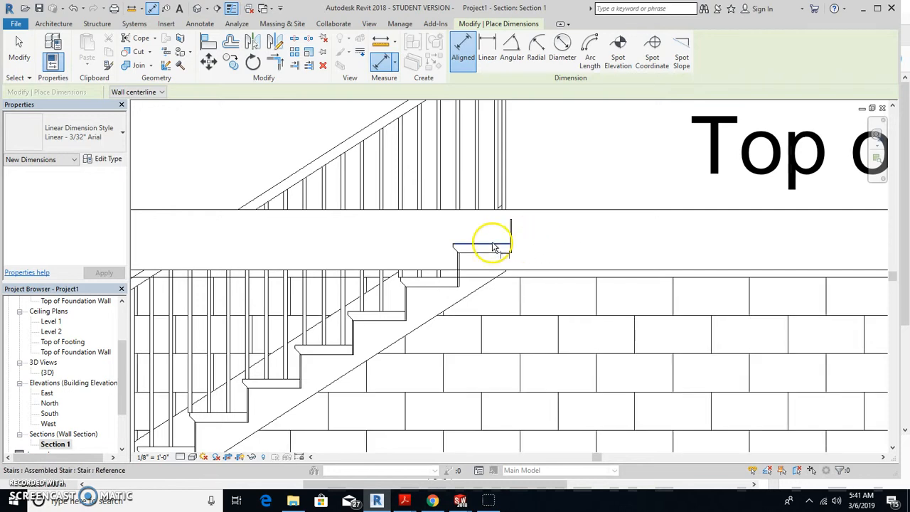
{"action": "left_click", "coordinate": [538, 212]}
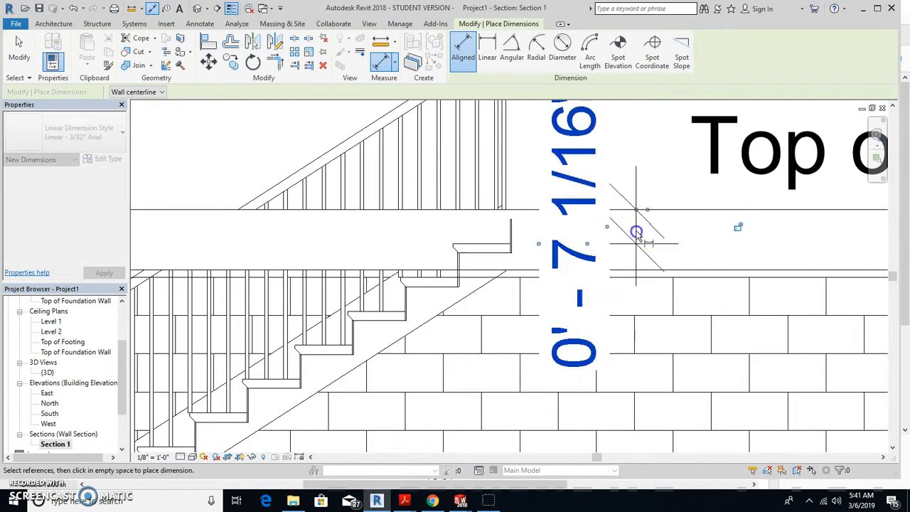
{"action": "scroll", "coordinate": [636, 233], "scroll_direction": "down", "scroll_amount": 5}
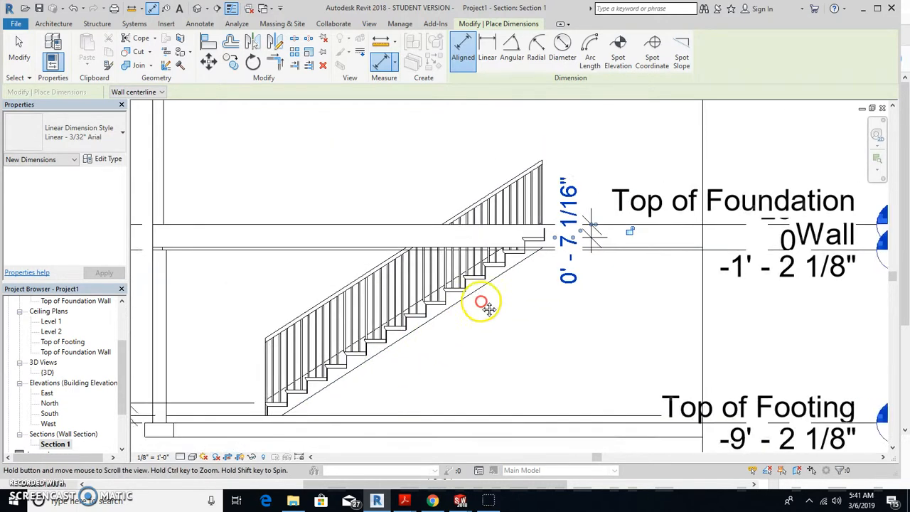
{"action": "middle_click_drag", "start_coordinate": [469, 324], "coordinate": [532, 244]}
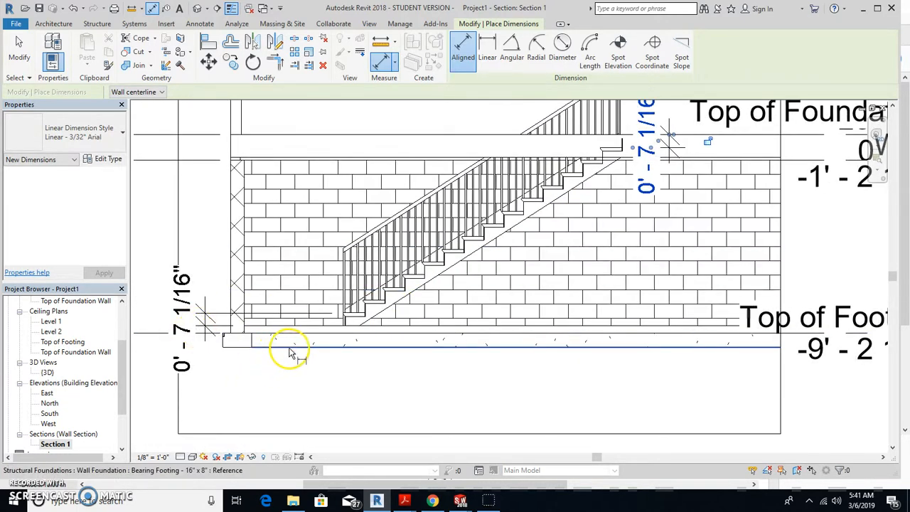
{"action": "scroll", "coordinate": [347, 314], "scroll_direction": "down", "scroll_amount": 1}
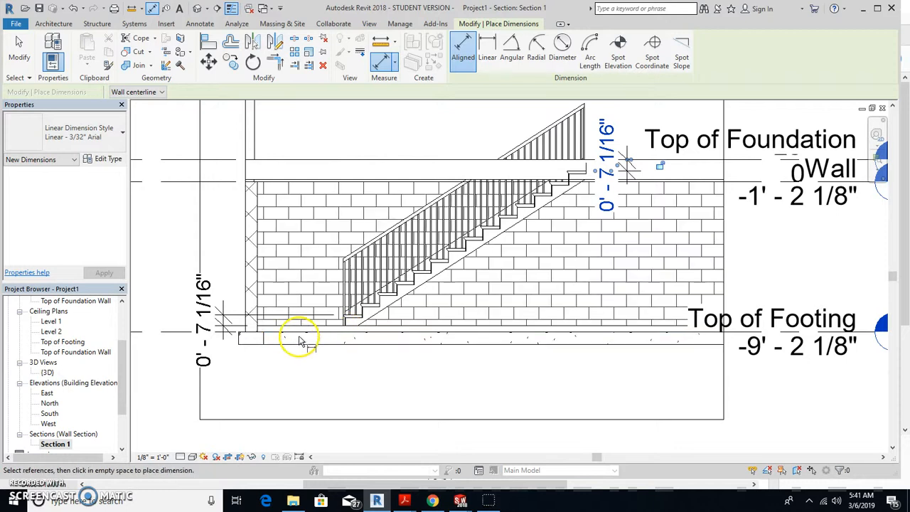
Dimension from the left foundation wall's inner face to the stair's lower front edge, using wall faces as the reference, below the footing.
{"action": "scroll", "coordinate": [299, 342], "scroll_direction": "up", "scroll_amount": 2}
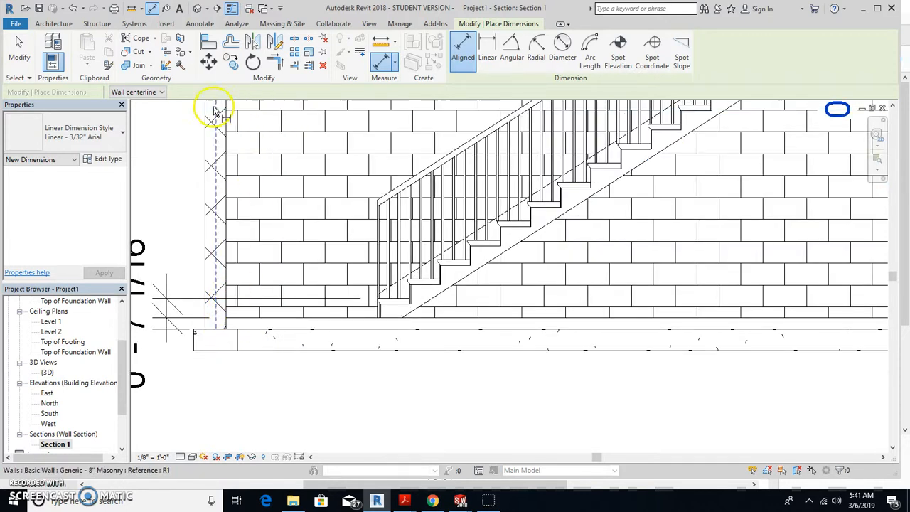
{"action": "left_click", "coordinate": [163, 92]}
{"action": "left_click", "coordinate": [146, 108]}
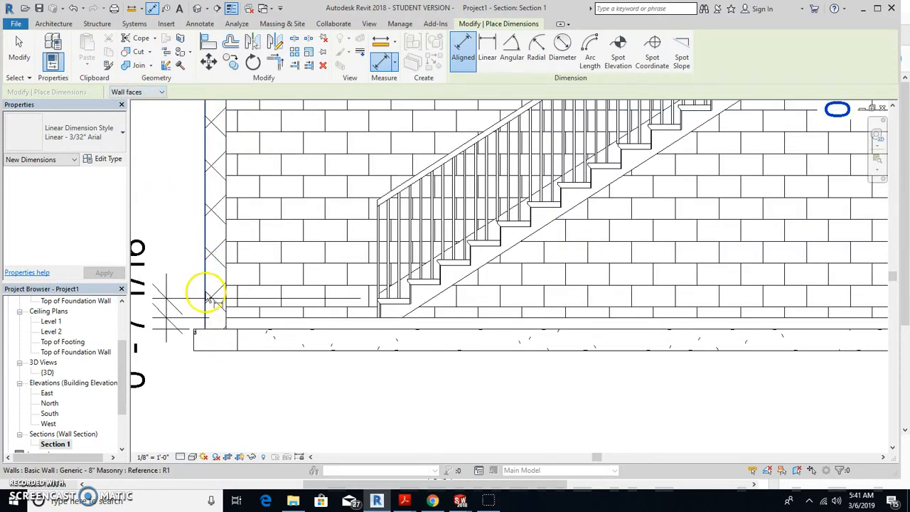
{"action": "left_click", "coordinate": [226, 285]}
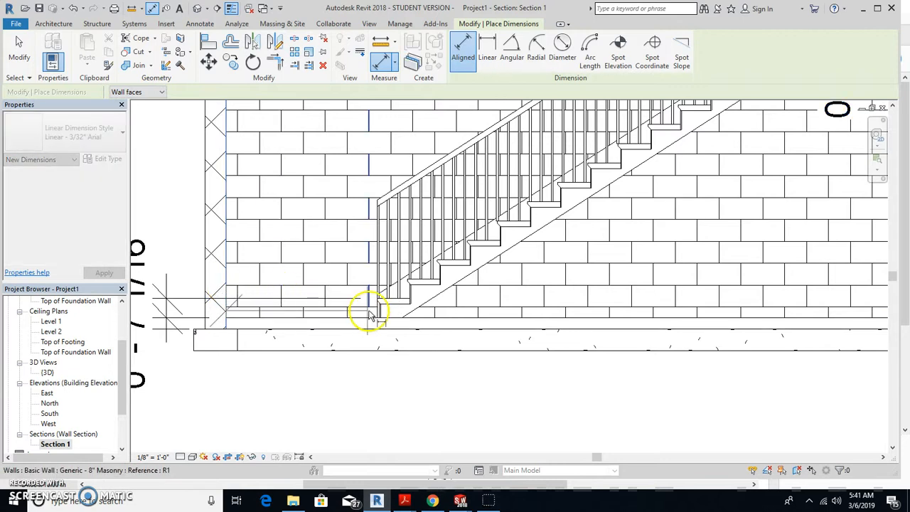
{"action": "scroll", "coordinate": [379, 315], "scroll_direction": "up", "scroll_amount": 5}
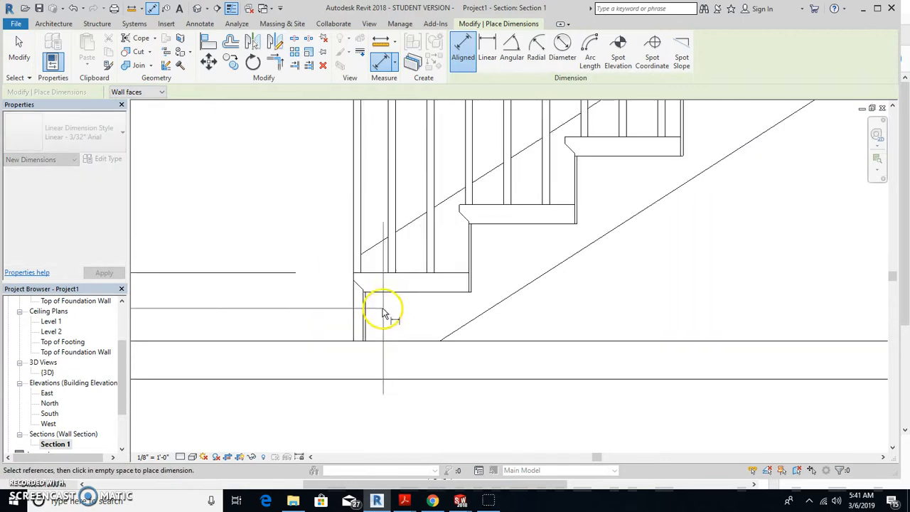
{"action": "left_click", "coordinate": [352, 309]}
{"action": "scroll", "coordinate": [339, 361], "scroll_direction": "down", "scroll_amount": 5}
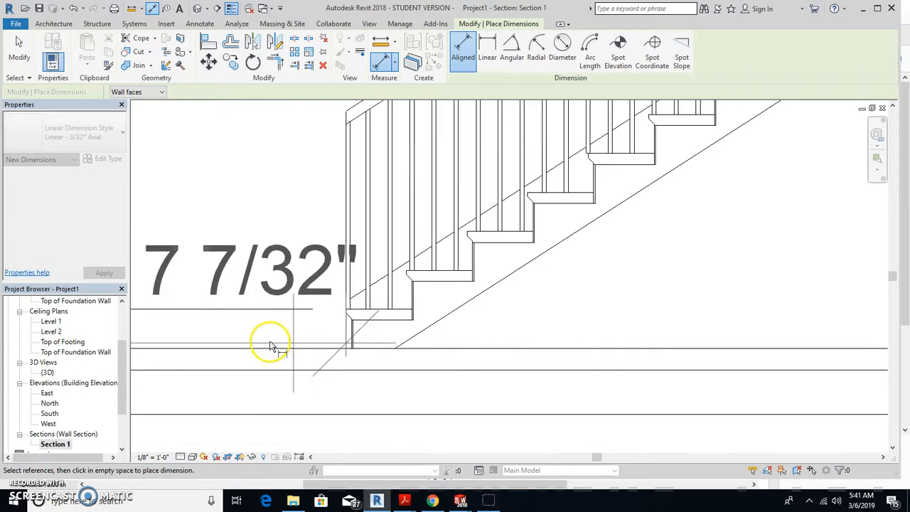
{"action": "middle_click_drag", "start_coordinate": [386, 319], "coordinate": [493, 260]}
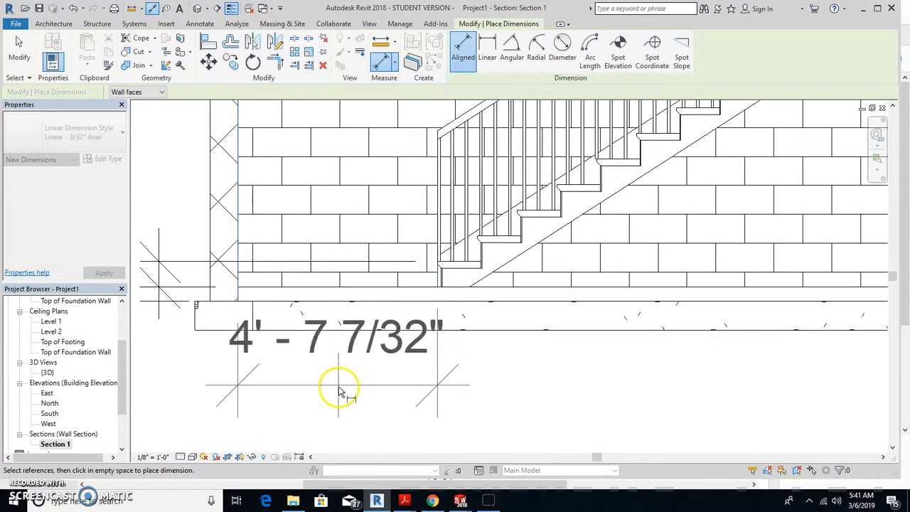
{"action": "left_click", "coordinate": [346, 416]}
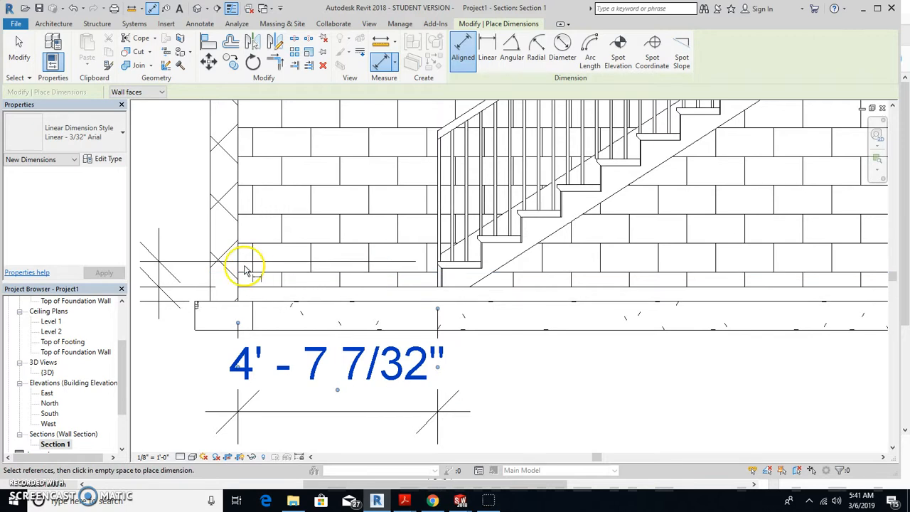
Return to the Level 1 floor plan and delete the section through the stair together with its view.
{"action": "scroll", "coordinate": [424, 267], "scroll_direction": "down", "scroll_amount": 3}
{"action": "scroll", "coordinate": [428, 260], "scroll_direction": "down", "scroll_amount": 2}
{"action": "left_click", "coordinate": [122, 363]}
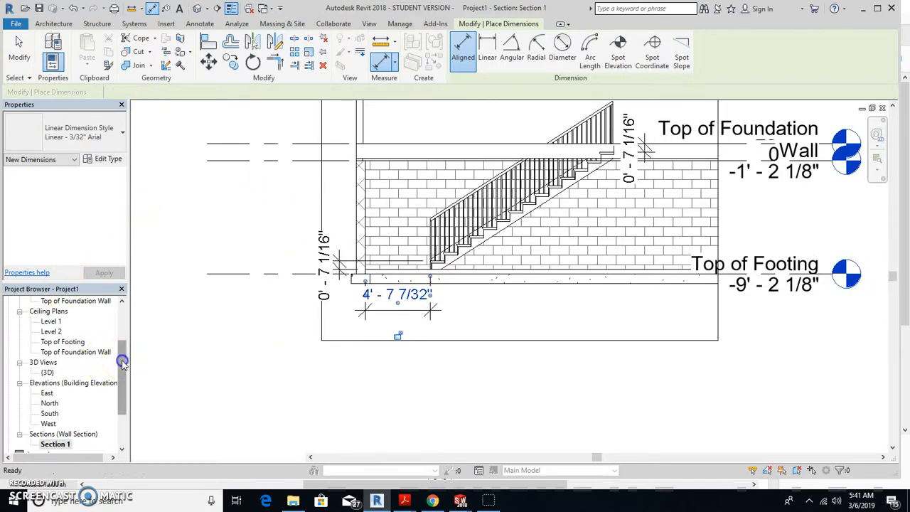
{"action": "left_click_drag", "start_coordinate": [123, 364], "coordinate": [122, 330]}
{"action": "double_click", "coordinate": [51, 331]}
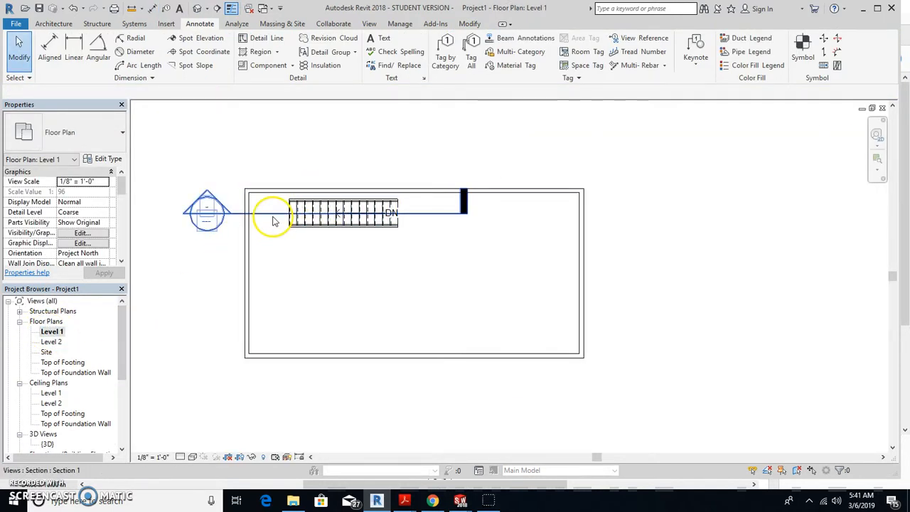
{"action": "scroll", "coordinate": [349, 240], "scroll_direction": "up", "scroll_amount": 3}
{"action": "left_click", "coordinate": [228, 204]}
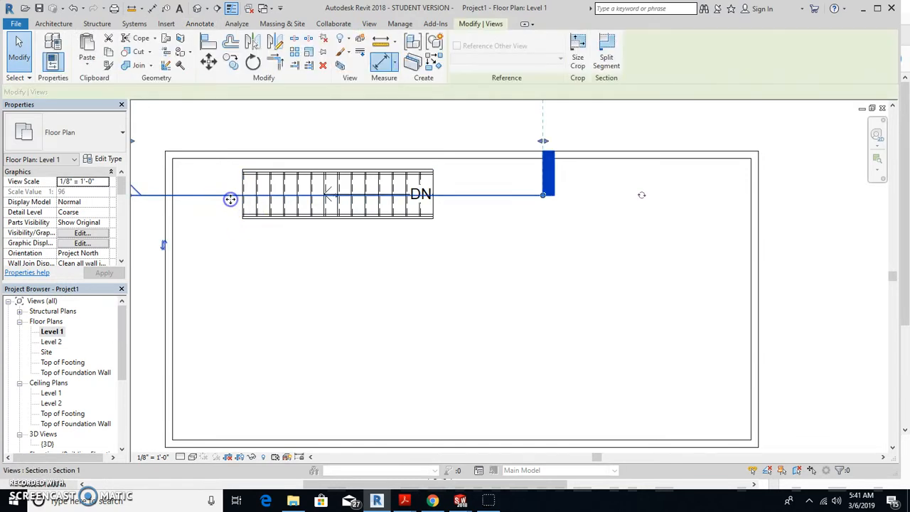
{"action": "key", "text": "Delete"}
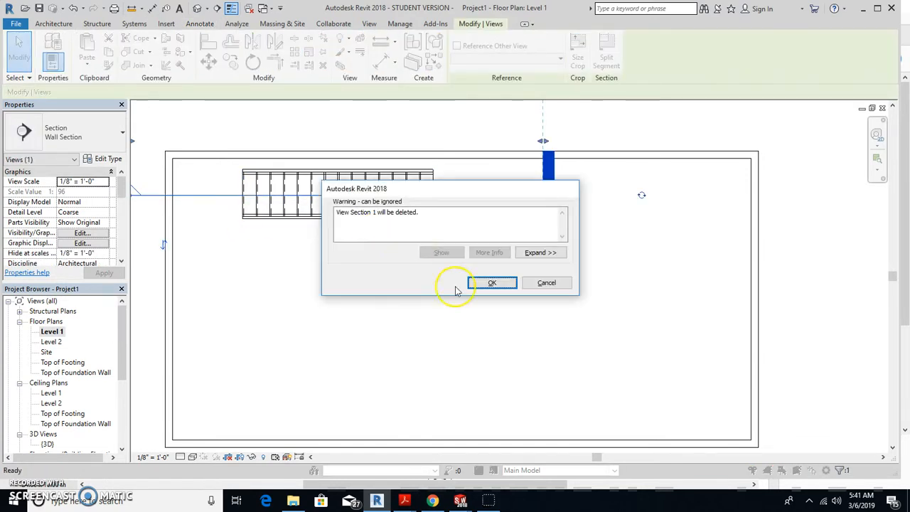
{"action": "left_click", "coordinate": [502, 287]}
Start a By Face opening in the Level 1 floor system, choosing the floor by its edge.
{"action": "scroll", "coordinate": [406, 284], "scroll_direction": "down", "scroll_amount": 1}
{"action": "middle_click_drag", "start_coordinate": [403, 293], "coordinate": [434, 253]}
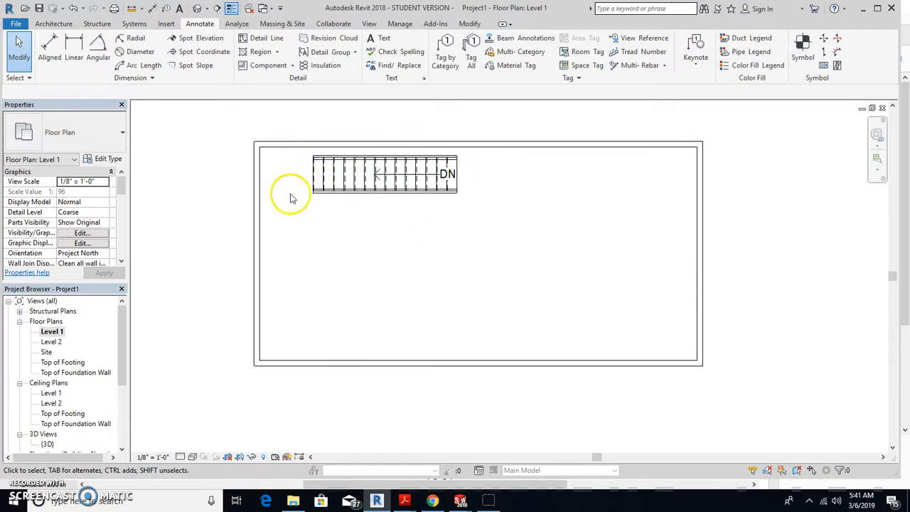
{"action": "scroll", "coordinate": [439, 211], "scroll_direction": "down", "scroll_amount": 2}
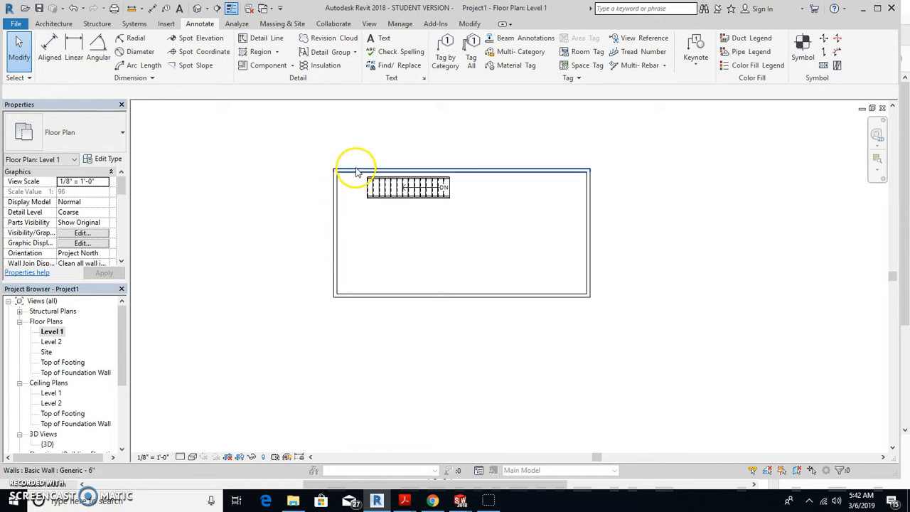
{"action": "left_click", "coordinate": [41, 25]}
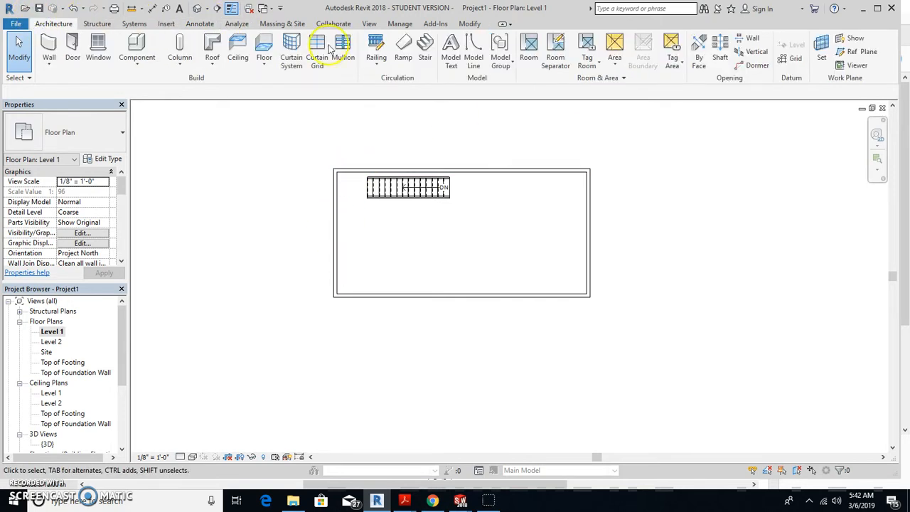
{"action": "left_click", "coordinate": [700, 63]}
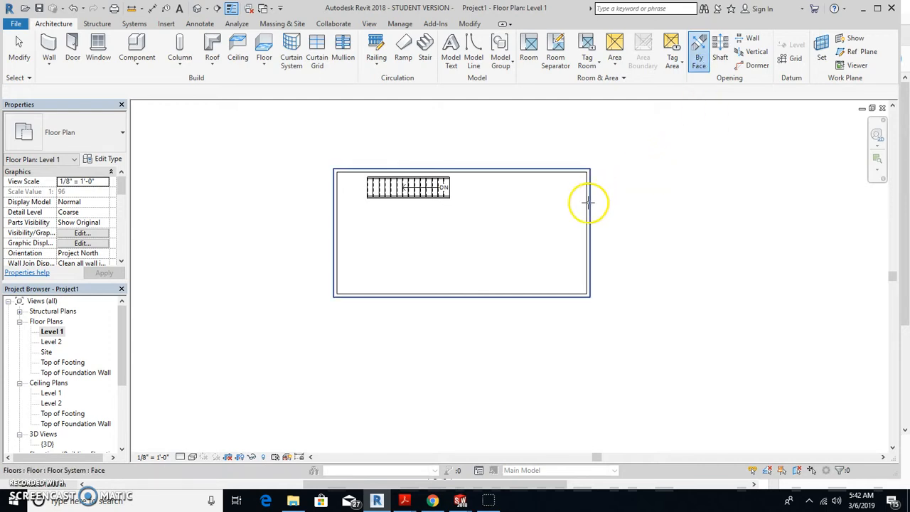
{"action": "scroll", "coordinate": [587, 194], "scroll_direction": "up", "scroll_amount": 2}
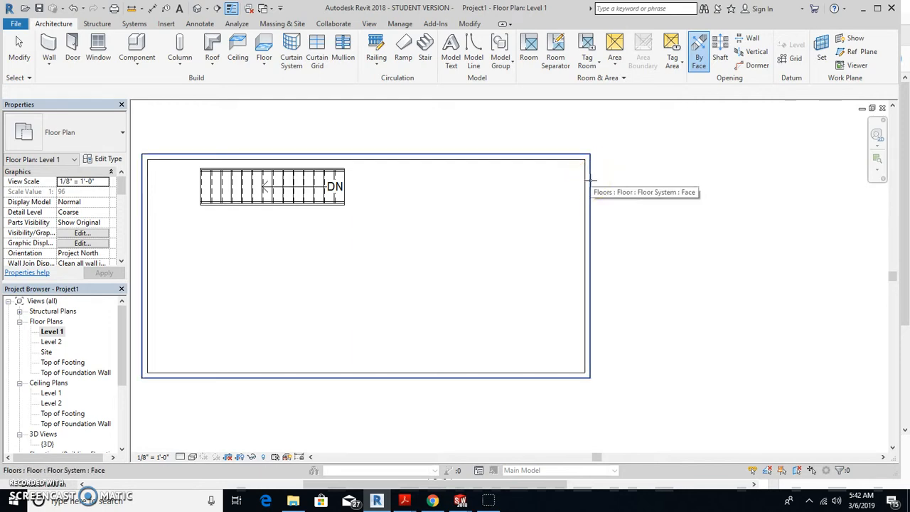
{"action": "left_click", "coordinate": [587, 181]}
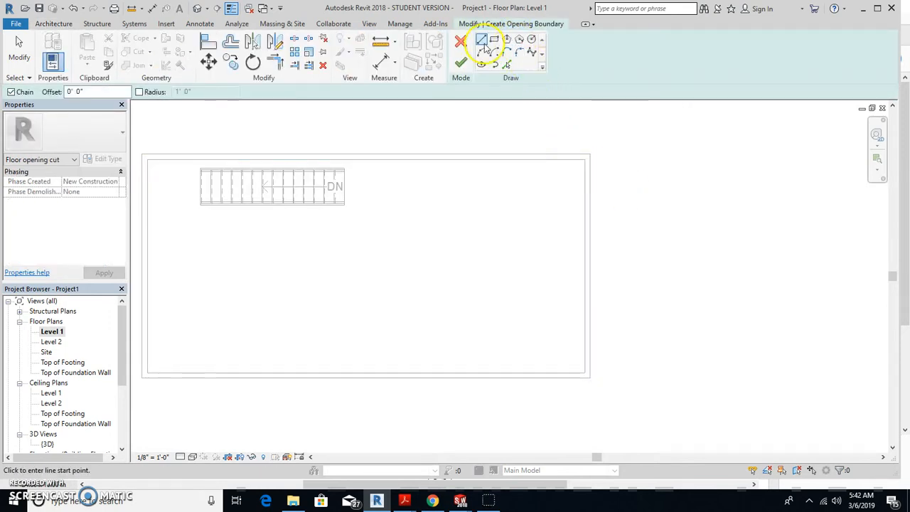
Sketch a rectangular opening boundary about 12'-2" by 3'-0" over the stair, starting at the upper corner of its DN end.
{"action": "left_click", "coordinate": [493, 40]}
{"action": "scroll", "coordinate": [349, 183], "scroll_direction": "up", "scroll_amount": 2}
{"action": "middle_click_drag", "start_coordinate": [349, 183], "coordinate": [592, 201]}
{"action": "scroll", "coordinate": [597, 213], "scroll_direction": "up", "scroll_amount": 1}
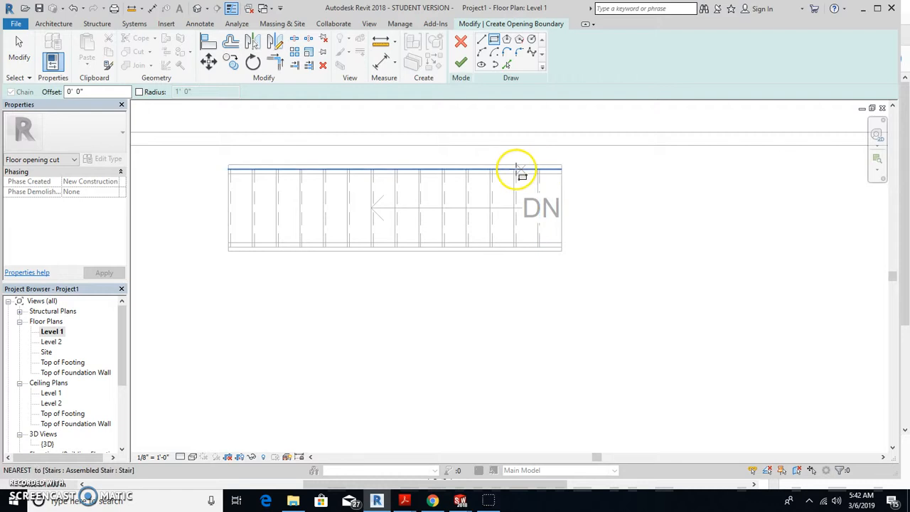
{"action": "left_click", "coordinate": [563, 170]}
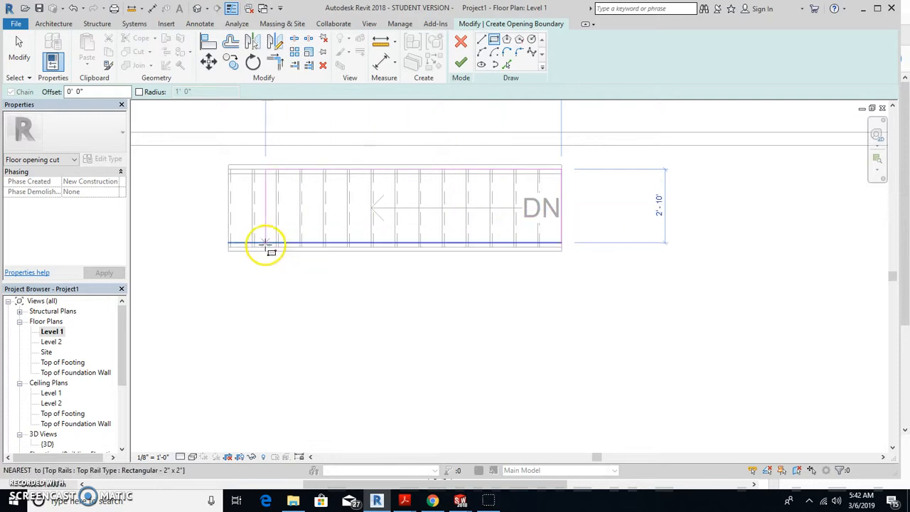
{"action": "left_click", "coordinate": [243, 248]}
{"action": "scroll", "coordinate": [441, 249], "scroll_direction": "down", "scroll_amount": 1}
{"action": "scroll", "coordinate": [473, 274], "scroll_direction": "up", "scroll_amount": 1}
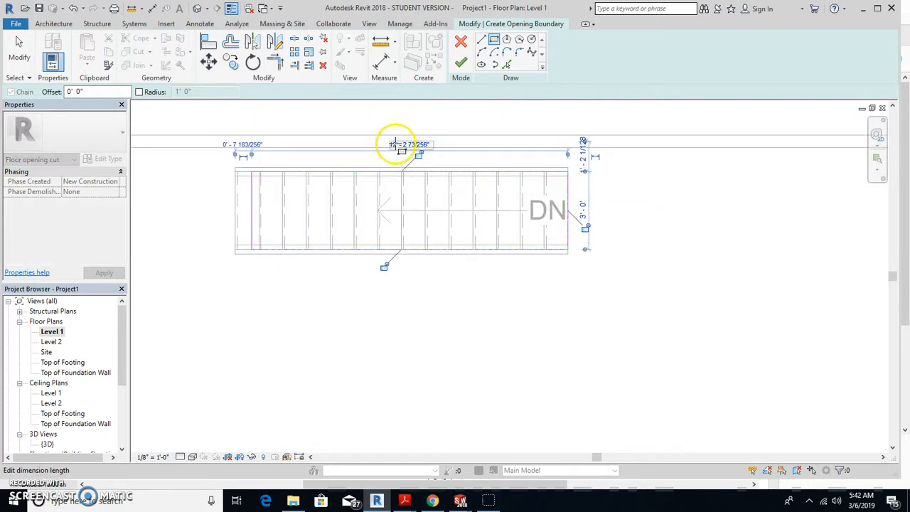
Set the opening boundary's length to 12 feet by moving its edge opposite the DN end, and finish the opening sketch.
{"action": "key", "text": "Escape"}
{"action": "key", "text": "Escape"}
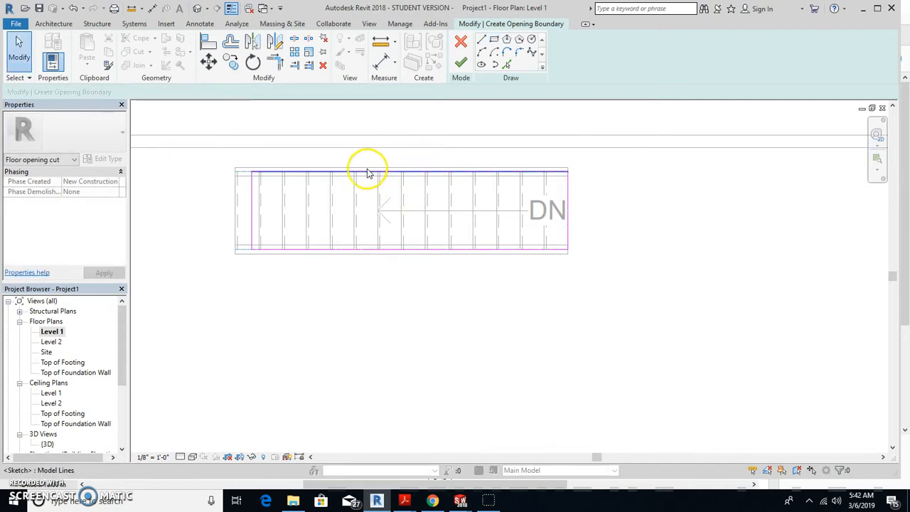
{"action": "left_click", "coordinate": [251, 203]}
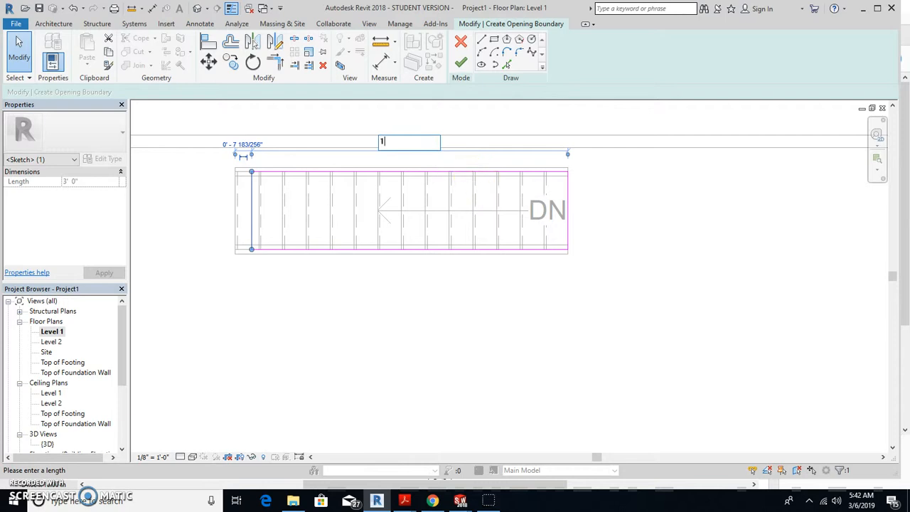
{"action": "type", "text": "12"}
{"action": "key", "text": "Return"}
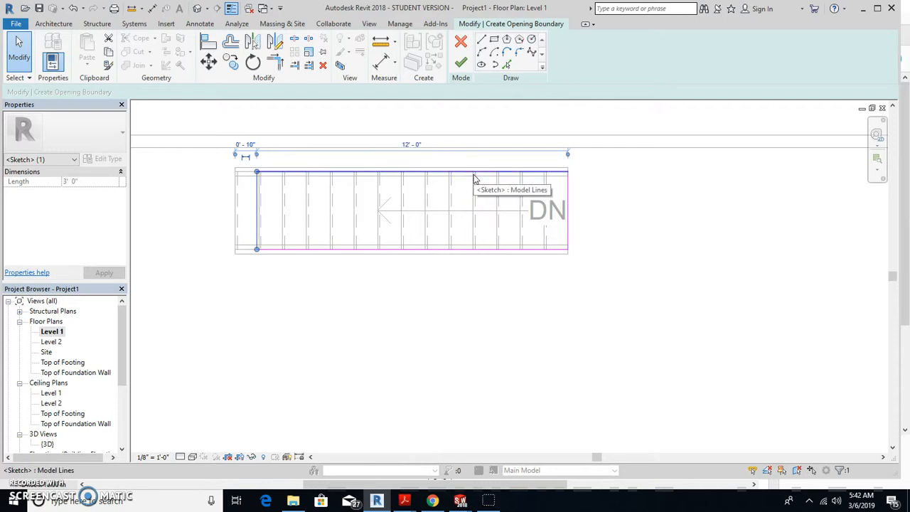
{"action": "left_click", "coordinate": [458, 63]}
{"action": "scroll", "coordinate": [390, 250], "scroll_direction": "down", "scroll_amount": 3}
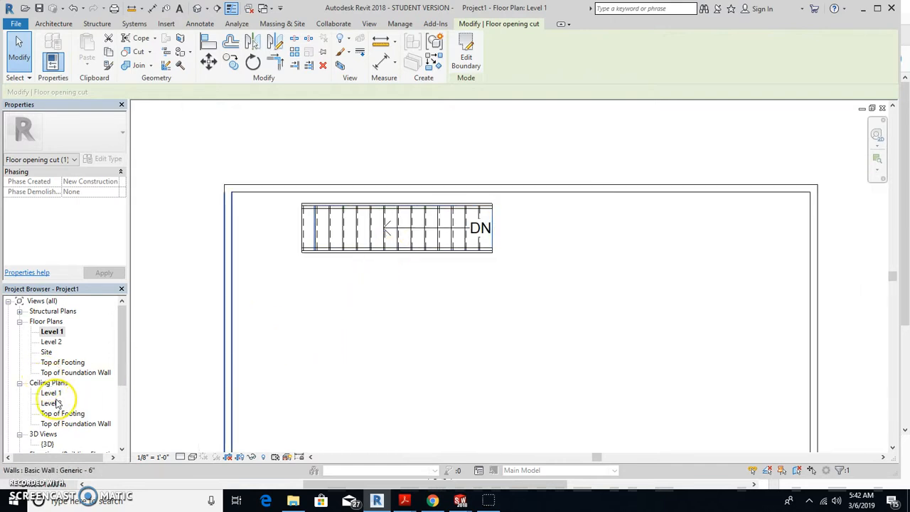
Open the 3D view and examine the new floor opening above the stair from above and from the side.
{"action": "double_click", "coordinate": [47, 443]}
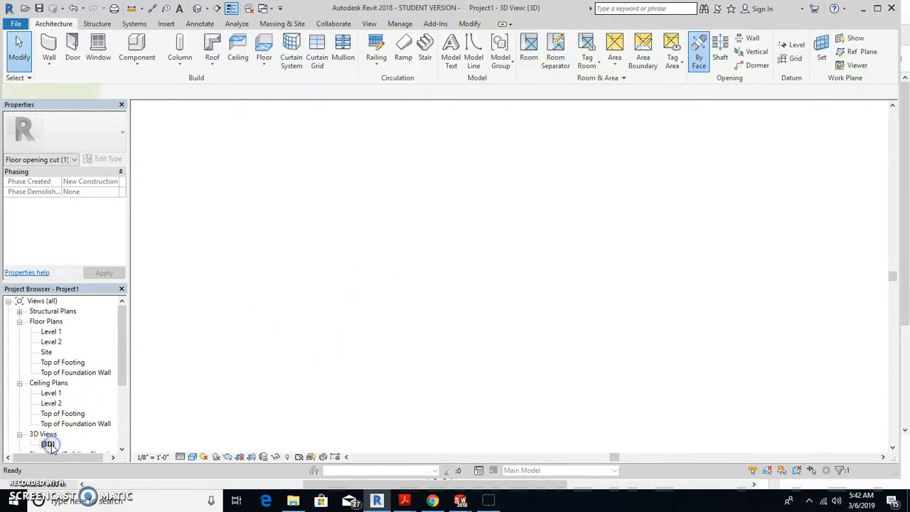
{"action": "middle_click_drag", "start_coordinate": [160, 352], "coordinate": [243, 376]}
{"action": "middle_click_drag", "start_coordinate": [258, 328], "coordinate": [264, 365], "text": "ctrl"}
{"action": "middle_click_drag", "start_coordinate": [272, 340], "coordinate": [95, 428], "text": "shift"}
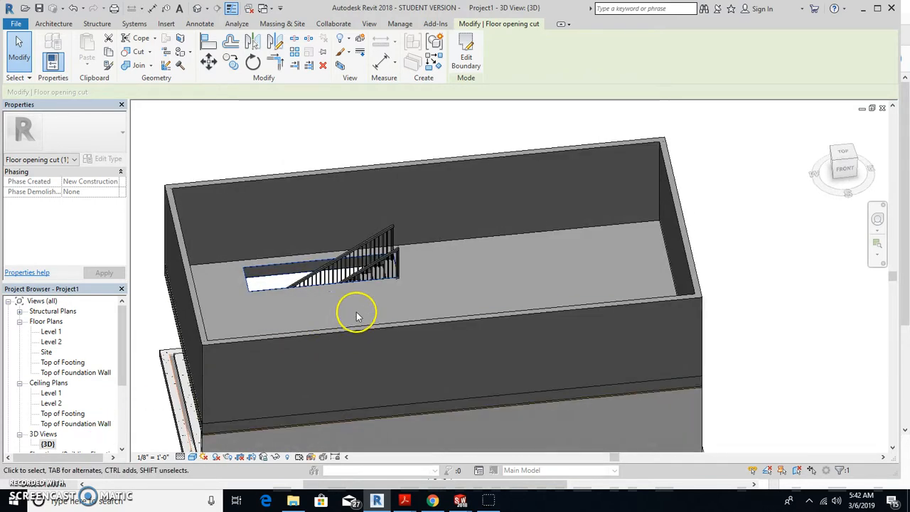
{"action": "scroll", "coordinate": [363, 273], "scroll_direction": "up", "scroll_amount": 2}
{"action": "middle_click_drag", "start_coordinate": [385, 335], "coordinate": [396, 284], "text": "shift"}
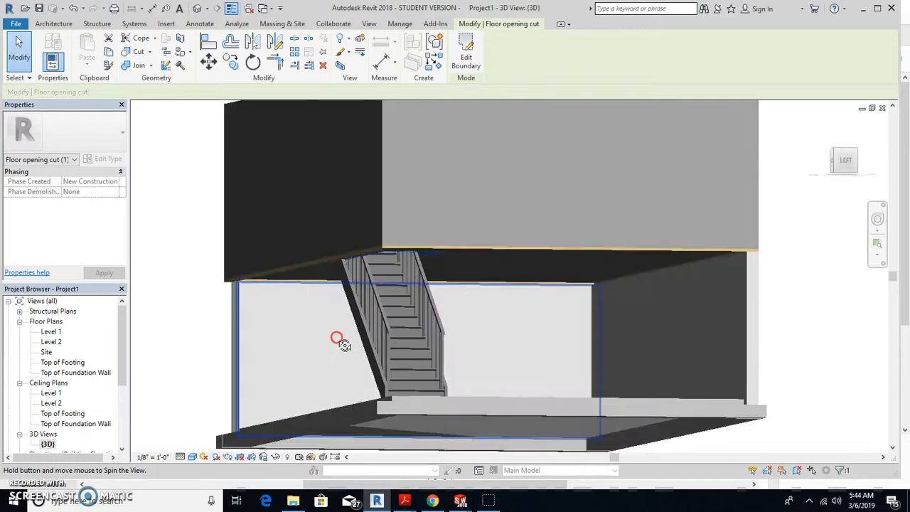
Delete both handrails from the basement stair.
{"action": "middle_click_drag", "start_coordinate": [341, 341], "coordinate": [346, 329], "text": "shift"}
{"action": "scroll", "coordinate": [391, 341], "scroll_direction": "up", "scroll_amount": 4}
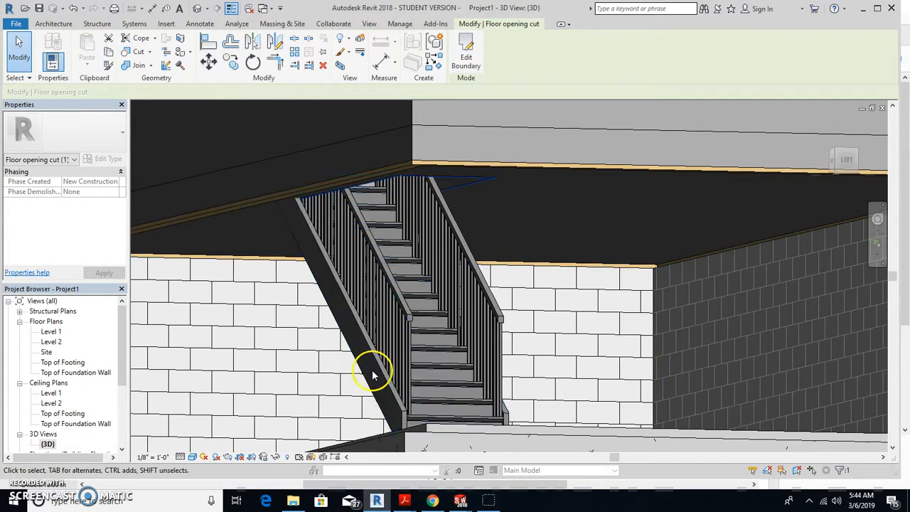
{"action": "middle_click_drag", "start_coordinate": [392, 366], "coordinate": [303, 322], "text": "shift"}
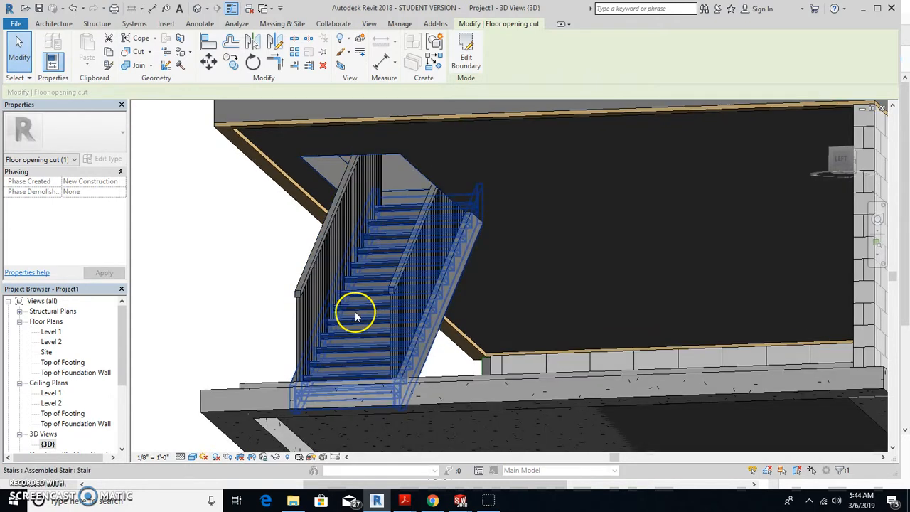
{"action": "left_click", "coordinate": [411, 301]}
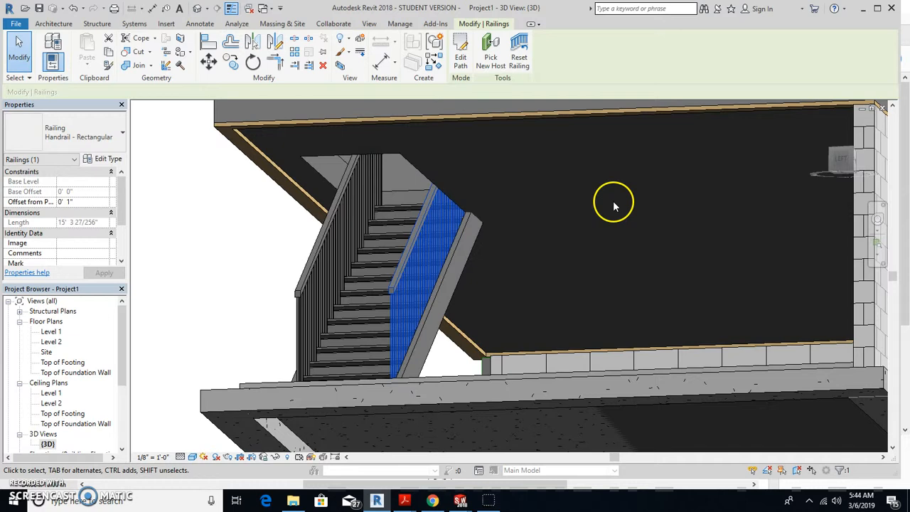
{"action": "key", "text": "Delete"}
{"action": "left_click", "coordinate": [327, 268]}
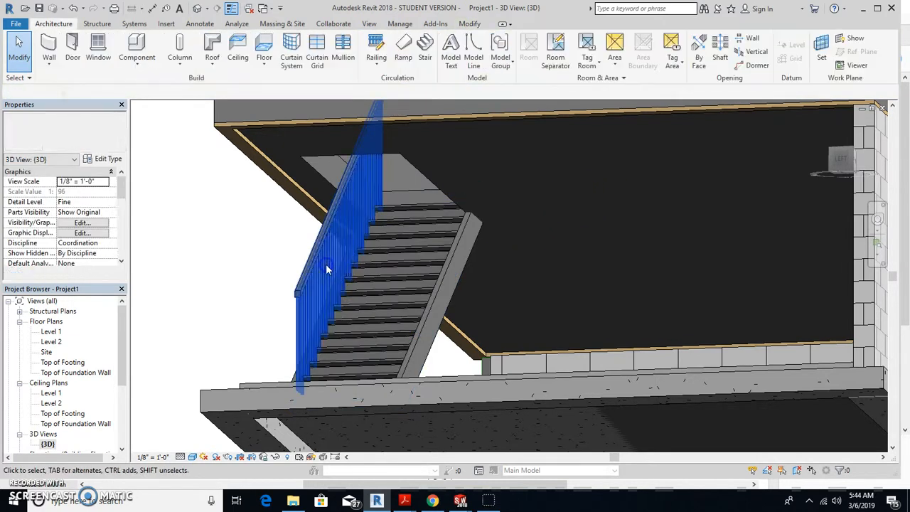
{"action": "key", "text": "Delete"}
Examine the stair in 3D at the floor opening and where its lowest riser and stringers rest on the 4" foundation slab.
{"action": "middle_click_drag", "start_coordinate": [313, 311], "coordinate": [361, 260], "text": "shift"}
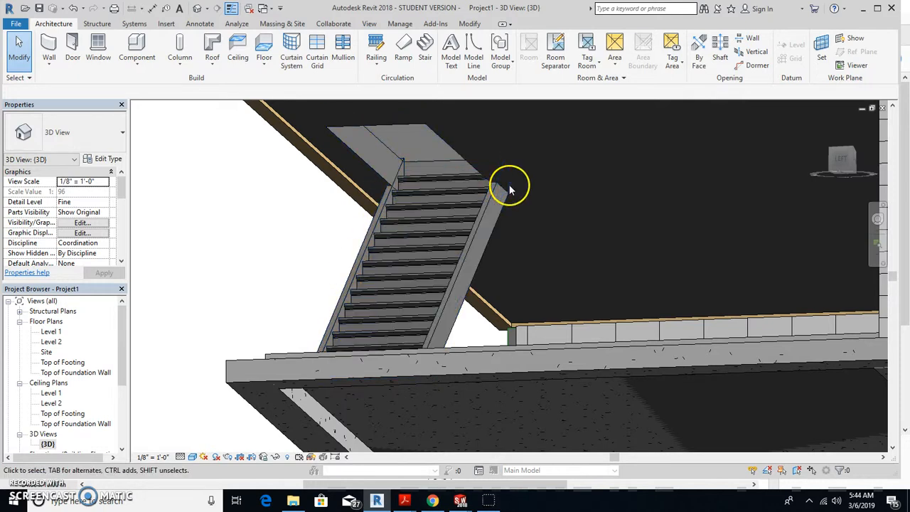
{"action": "middle_click_drag", "start_coordinate": [468, 260], "coordinate": [519, 239], "text": "shift"}
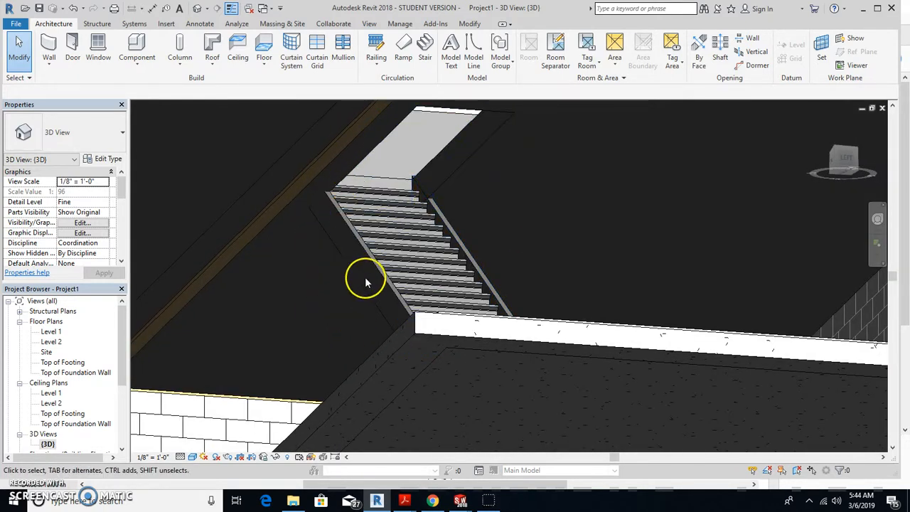
{"action": "middle_click_drag", "start_coordinate": [357, 276], "coordinate": [458, 347], "text": "shift"}
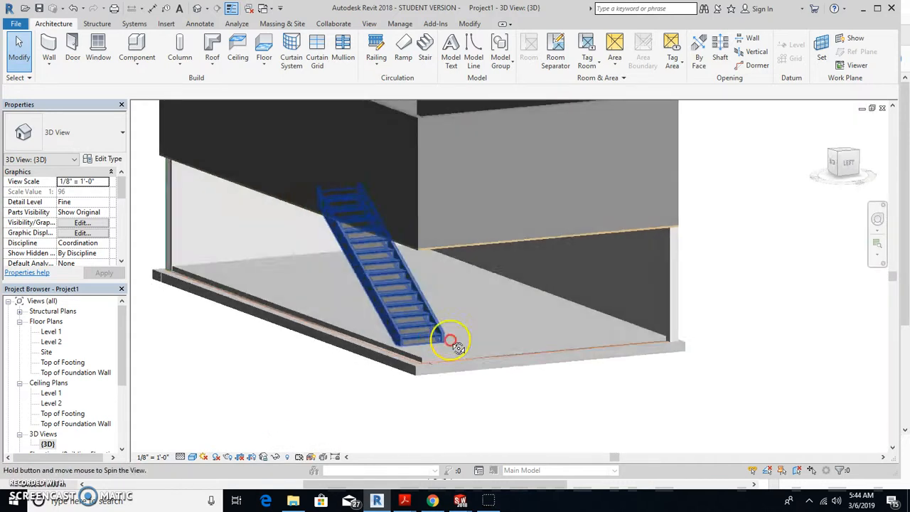
{"action": "scroll", "coordinate": [455, 346], "scroll_direction": "up", "scroll_amount": 6}
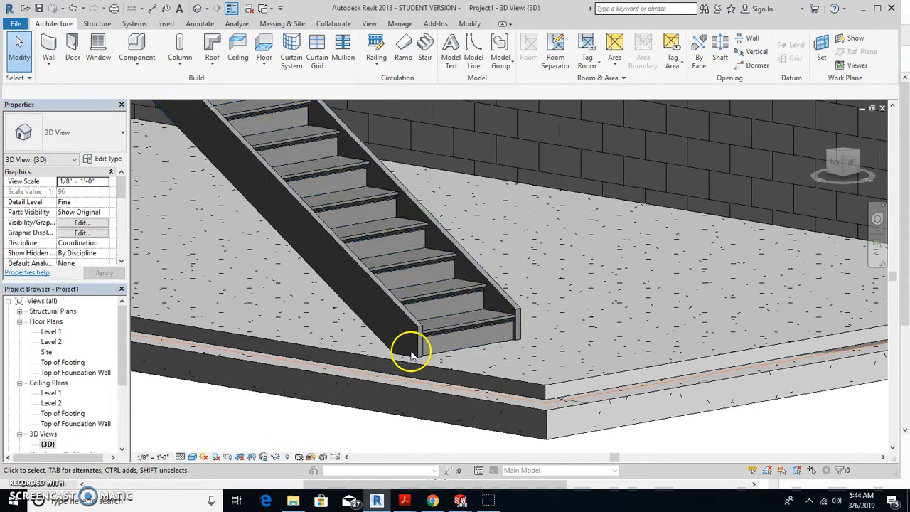
{"action": "scroll", "coordinate": [436, 347], "scroll_direction": "up", "scroll_amount": 2}
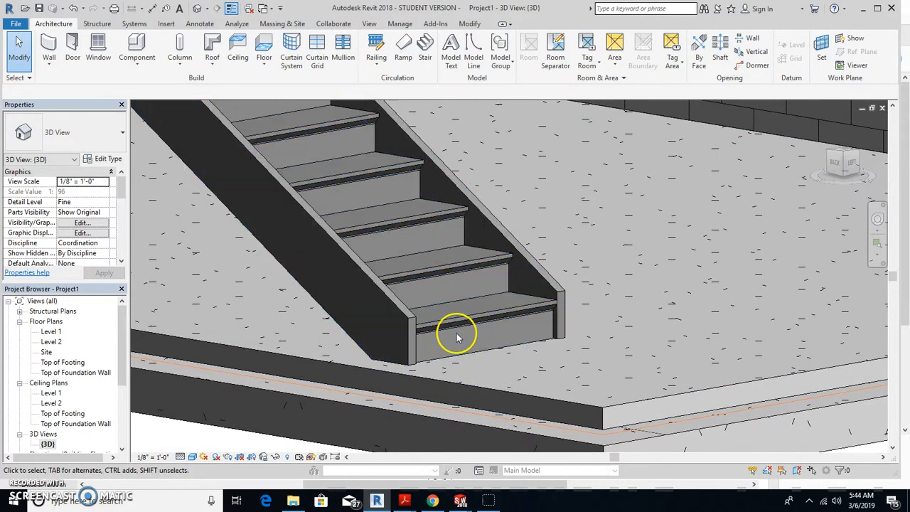
{"action": "left_click", "coordinate": [431, 388]}
{"action": "middle_click_drag", "start_coordinate": [431, 387], "coordinate": [535, 299], "text": "shift"}
{"action": "scroll", "coordinate": [502, 311], "scroll_direction": "up", "scroll_amount": 5}
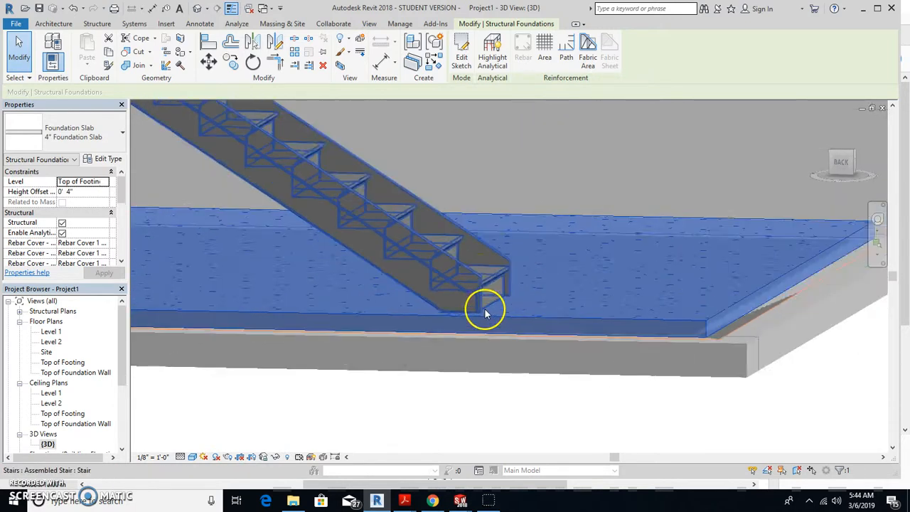
{"action": "scroll", "coordinate": [485, 313], "scroll_direction": "down", "scroll_amount": 4}
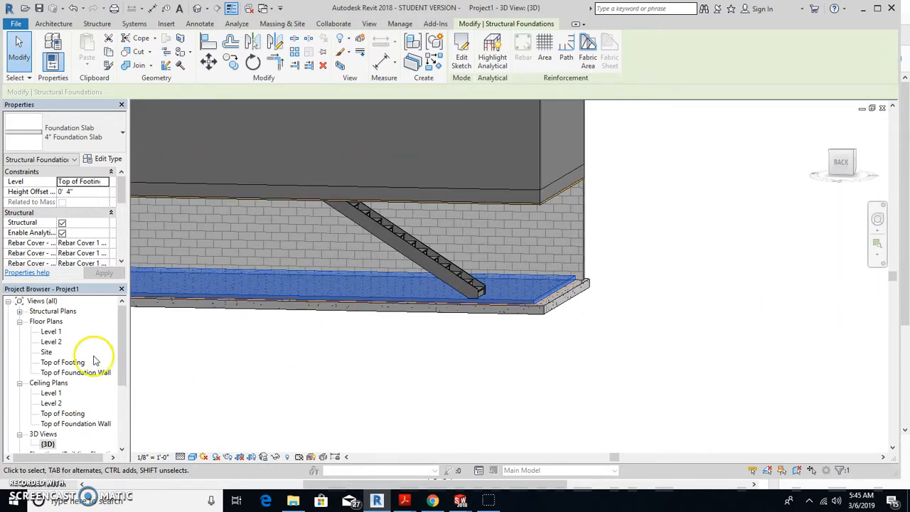
On the Level 1 floor plan, place a horizontal wall section through the stair, from outside the left wall to beyond the DN end.
{"action": "double_click", "coordinate": [51, 331]}
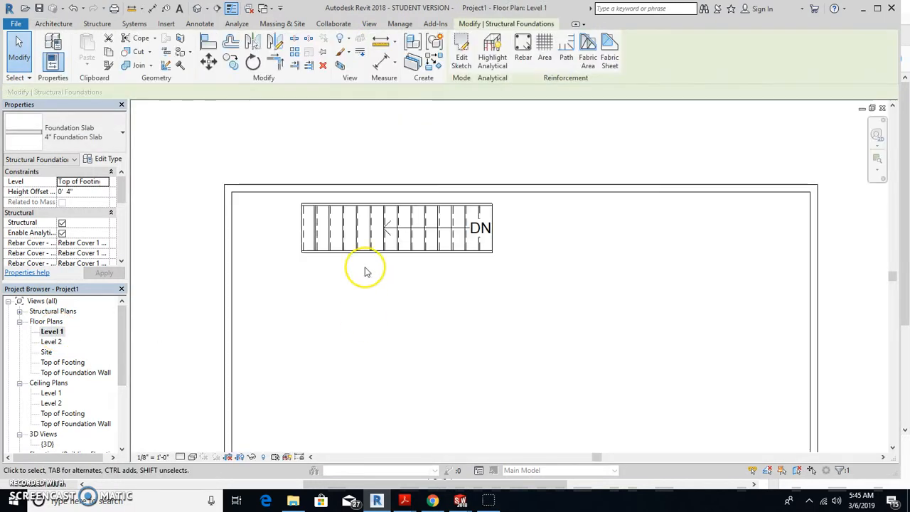
{"action": "scroll", "coordinate": [370, 245], "scroll_direction": "up", "scroll_amount": 3}
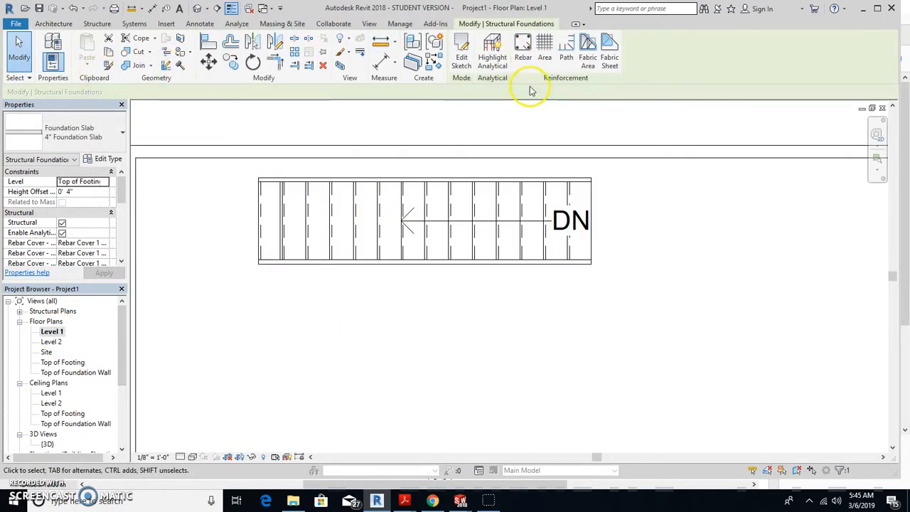
{"action": "left_click", "coordinate": [369, 23]}
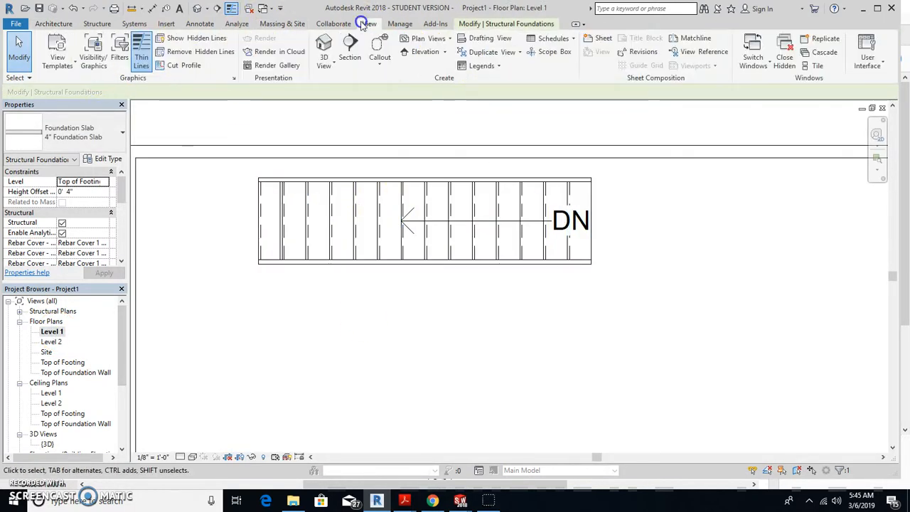
{"action": "left_click", "coordinate": [349, 48]}
{"action": "scroll", "coordinate": [213, 209], "scroll_direction": "down", "scroll_amount": 2}
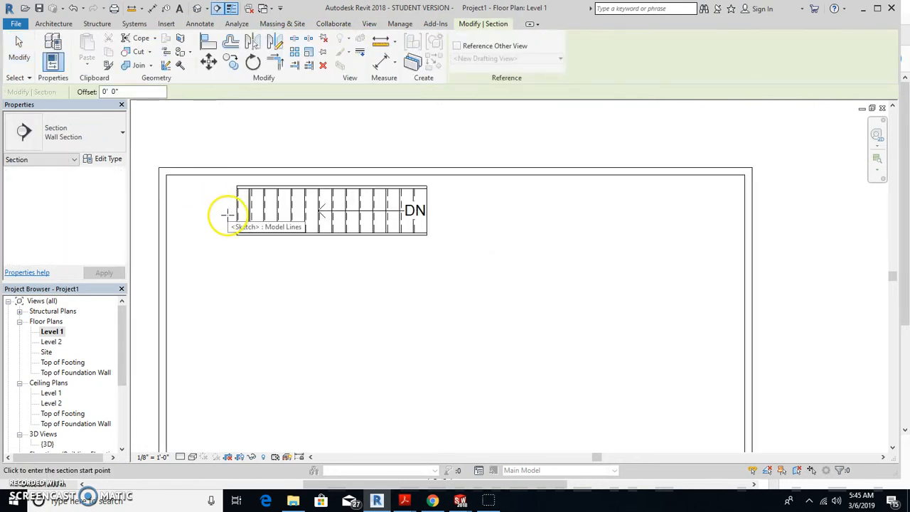
{"action": "left_click", "coordinate": [142, 209]}
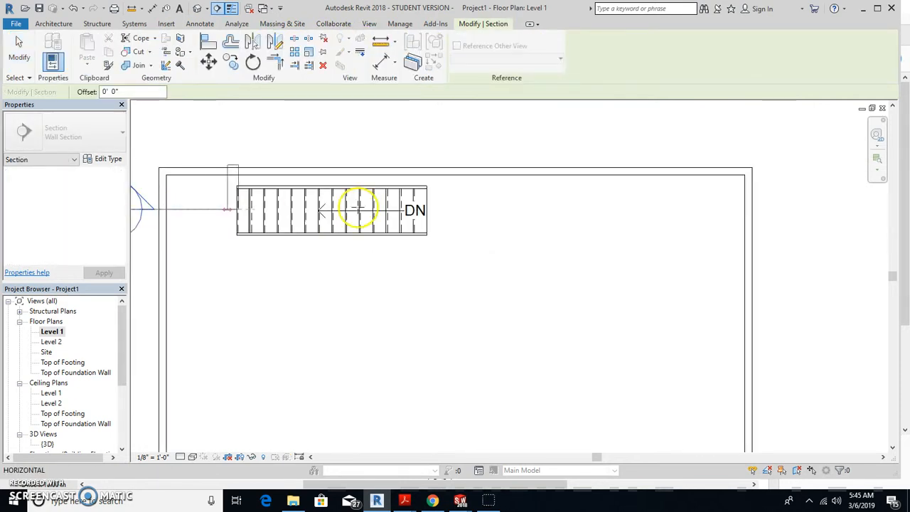
{"action": "left_click", "coordinate": [484, 208]}
{"action": "scroll", "coordinate": [376, 151], "scroll_direction": "down", "scroll_amount": 2}
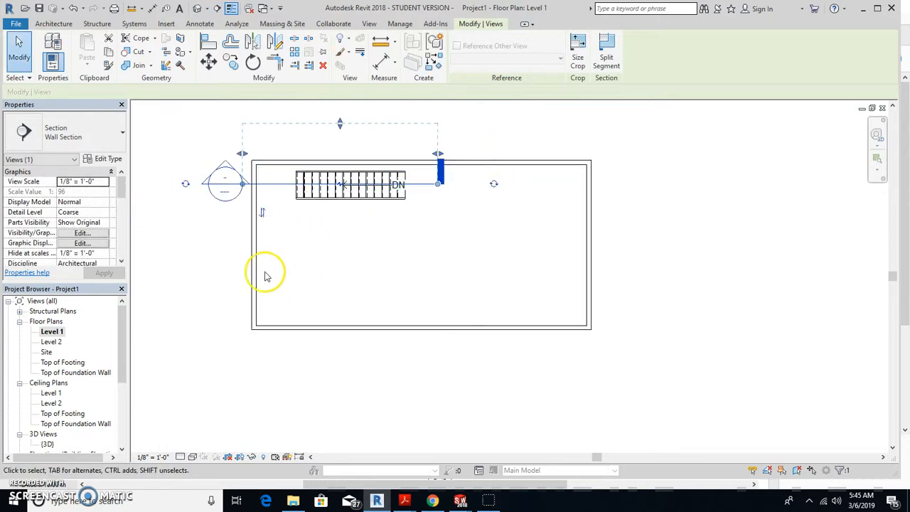
Open the new Section 1 view and bring the stair and the floor opening into close view.
{"action": "left_click_drag", "start_coordinate": [124, 328], "coordinate": [115, 391]}
{"action": "left_click", "coordinate": [20, 384]}
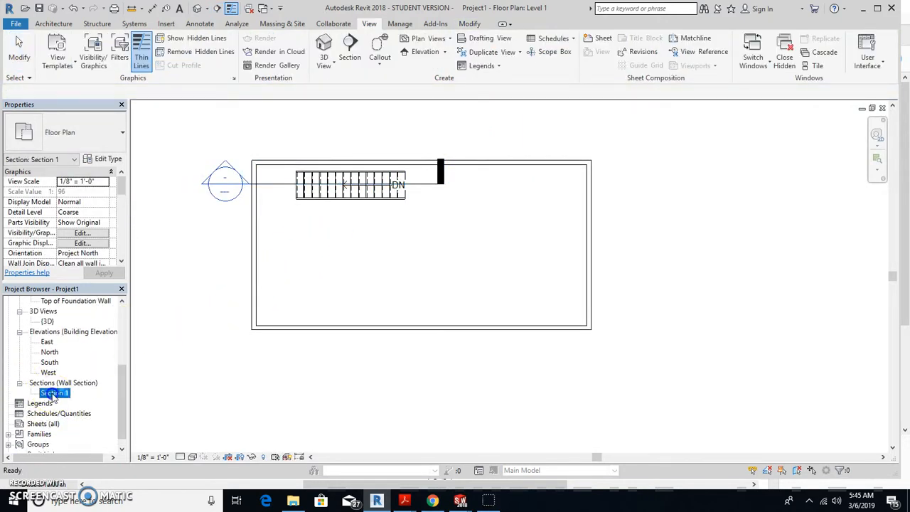
{"action": "double_click", "coordinate": [54, 393]}
{"action": "left_click", "coordinate": [355, 379]}
{"action": "scroll", "coordinate": [498, 361], "scroll_direction": "up", "scroll_amount": 3}
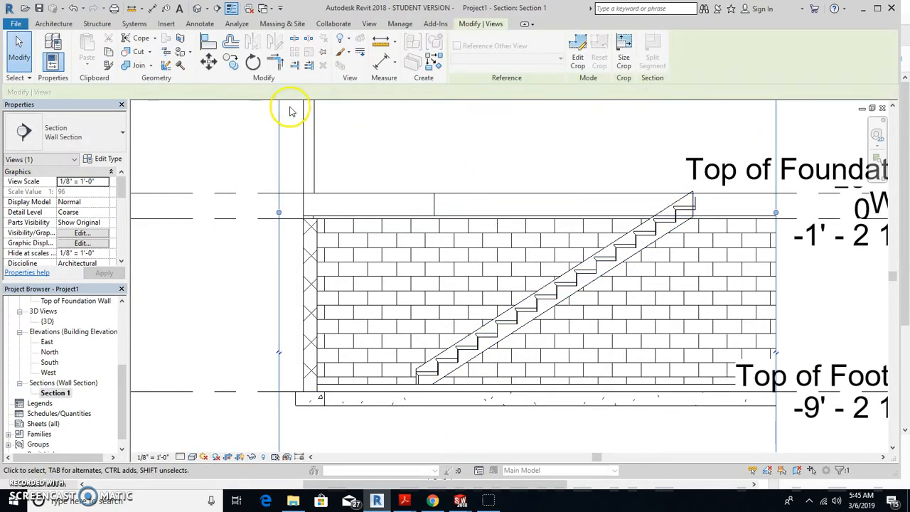
Try to place an aligned headroom dimension from the floor's underside at the opening to the stair tread below, outside the foundation wall.
{"action": "left_click", "coordinate": [199, 24]}
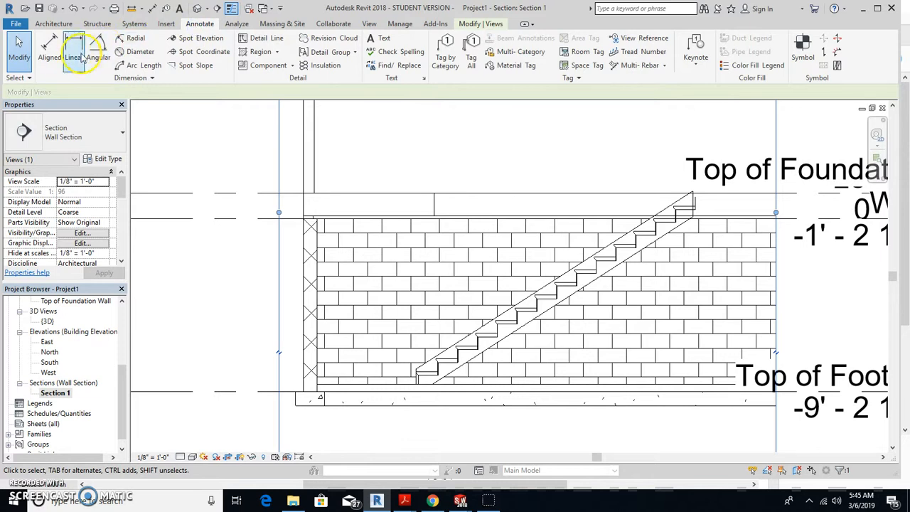
{"action": "left_click", "coordinate": [48, 48]}
{"action": "left_click", "coordinate": [393, 233]}
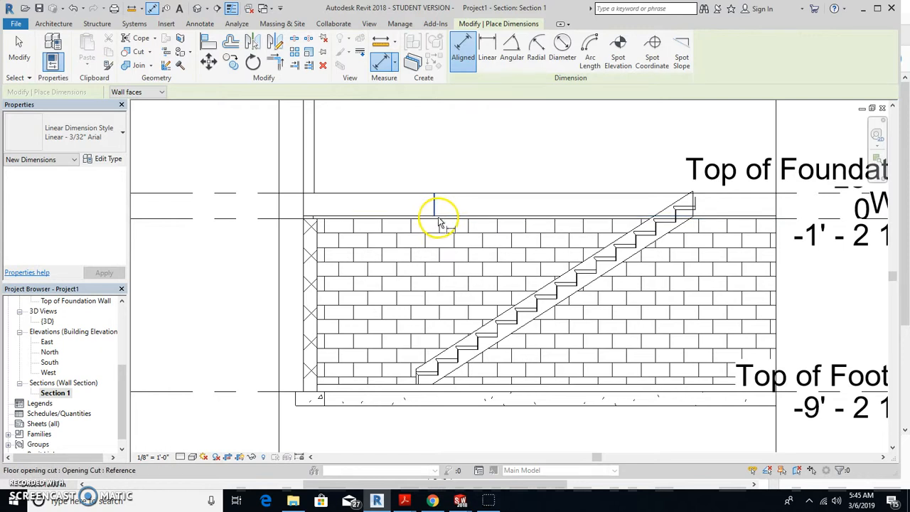
{"action": "left_click", "coordinate": [435, 213]}
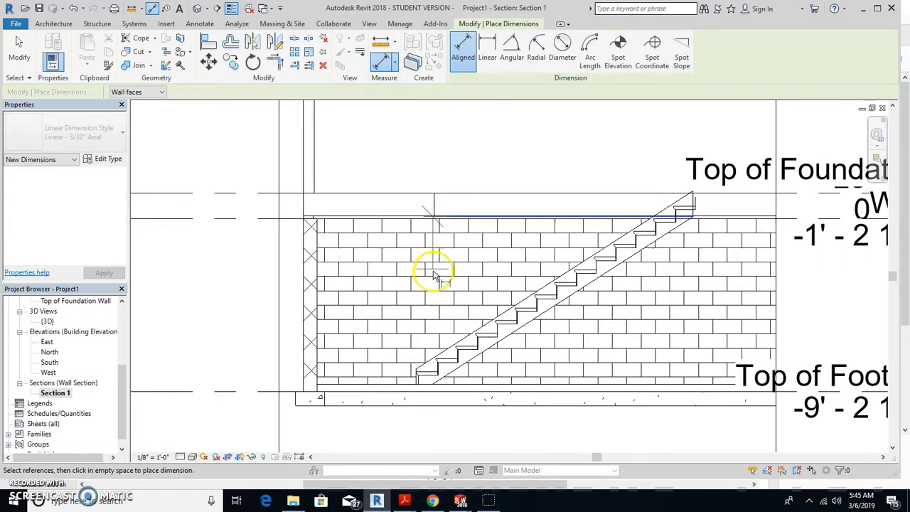
{"action": "left_click", "coordinate": [443, 359]}
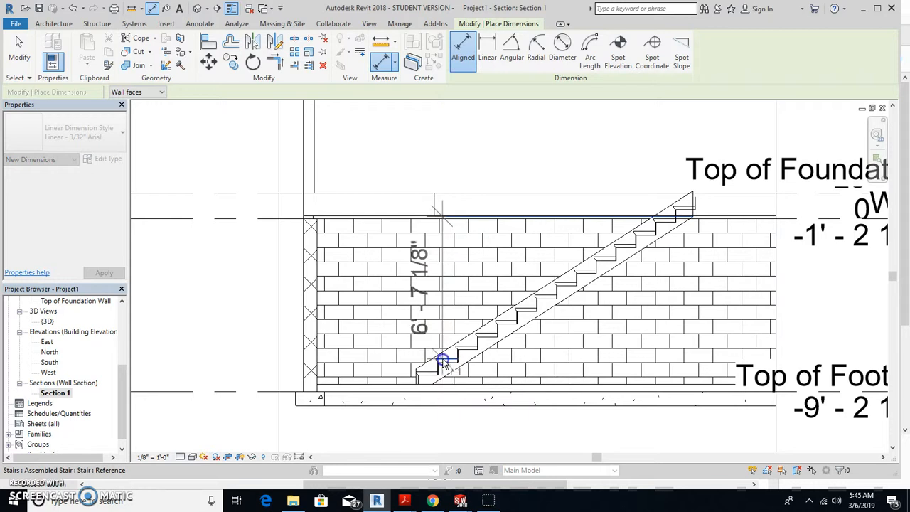
{"action": "left_click", "coordinate": [416, 348]}
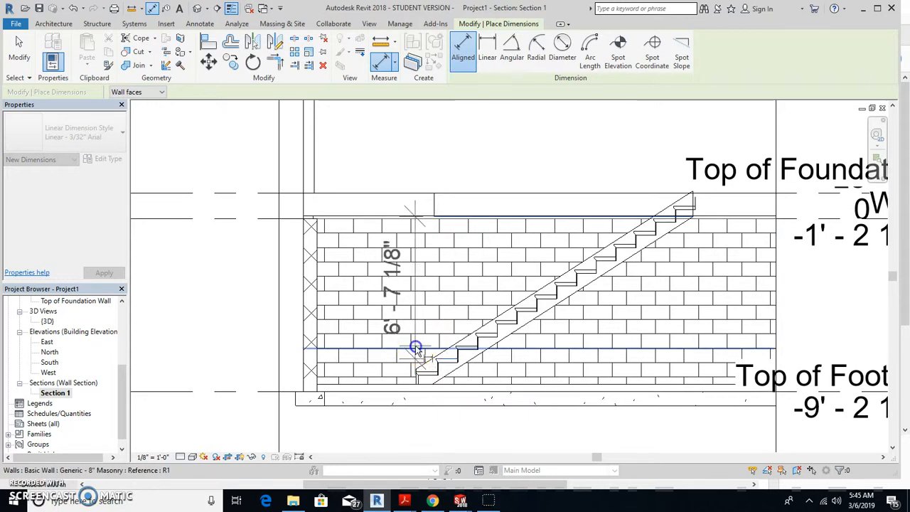
{"action": "left_click", "coordinate": [246, 327]}
{"action": "left_click", "coordinate": [258, 357]}
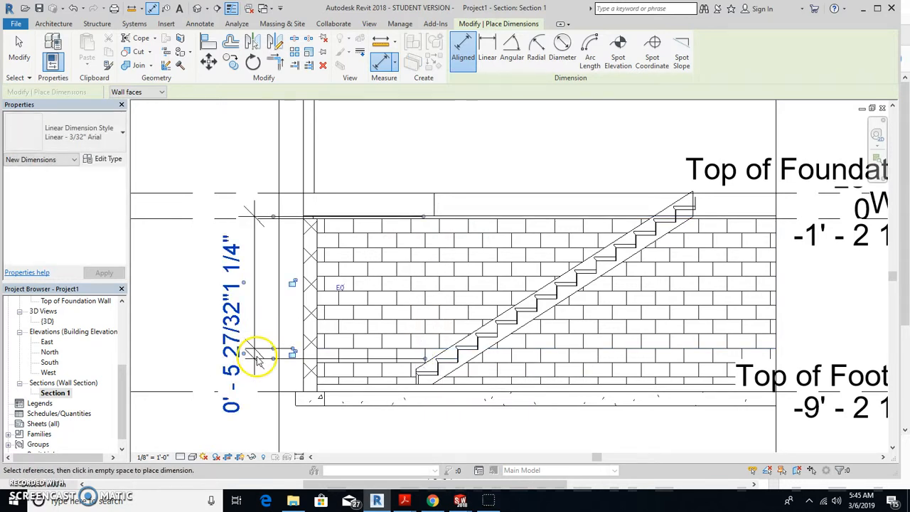
Leave the dimension command and delete the vertical dimension string outside the foundation wall.
{"action": "key", "text": "Escape"}
{"action": "key", "text": "Escape"}
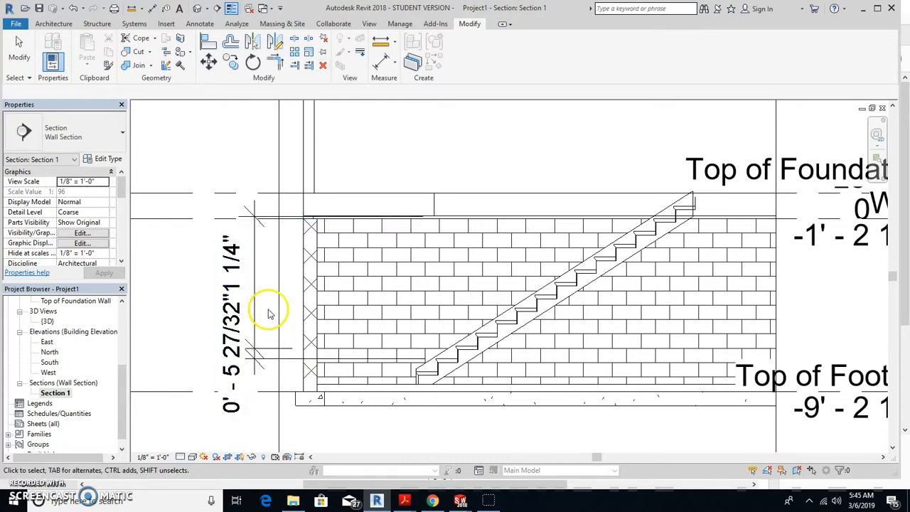
{"action": "left_click", "coordinate": [257, 318]}
{"action": "key", "text": "Delete"}
Place an aligned headroom dimension from the floor's underside to the second stair tread from the bottom, outside the foundation wall.
{"action": "left_click", "coordinate": [166, 9]}
{"action": "left_click", "coordinate": [194, 27]}
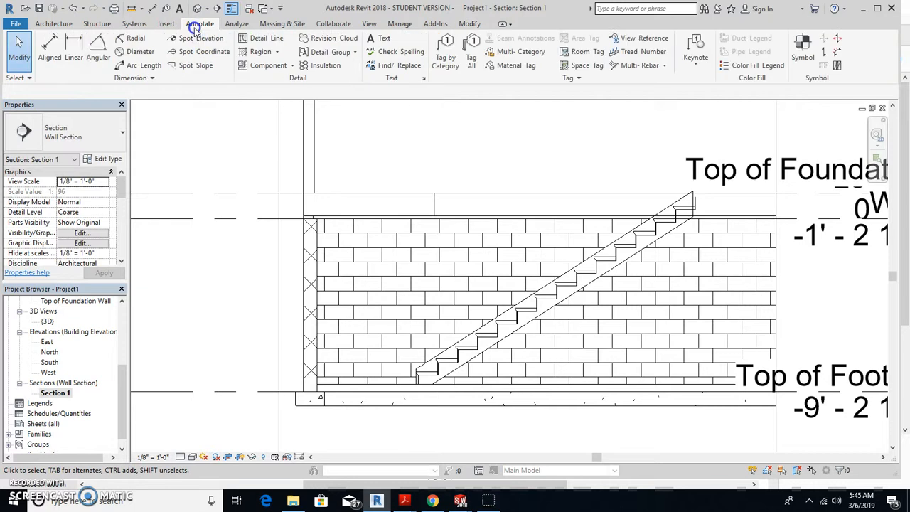
{"action": "left_click", "coordinate": [54, 50]}
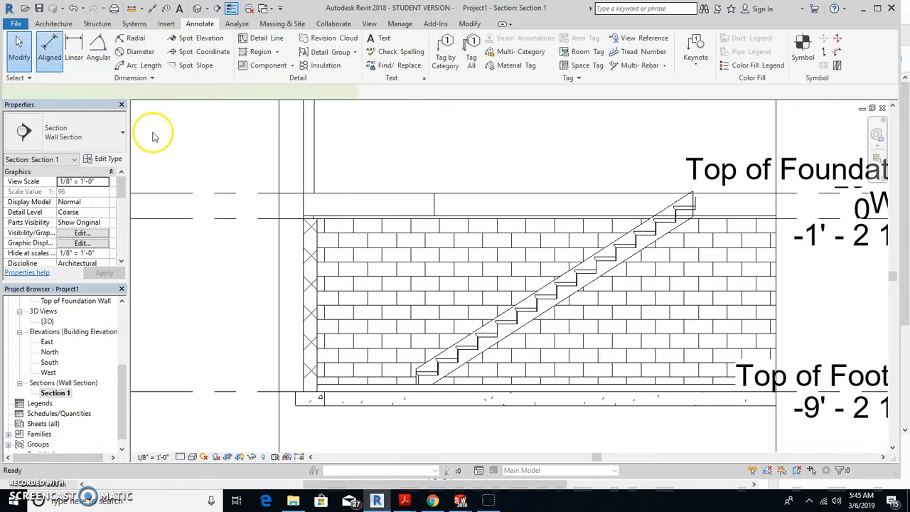
{"action": "left_click", "coordinate": [425, 222]}
{"action": "left_click", "coordinate": [442, 360]}
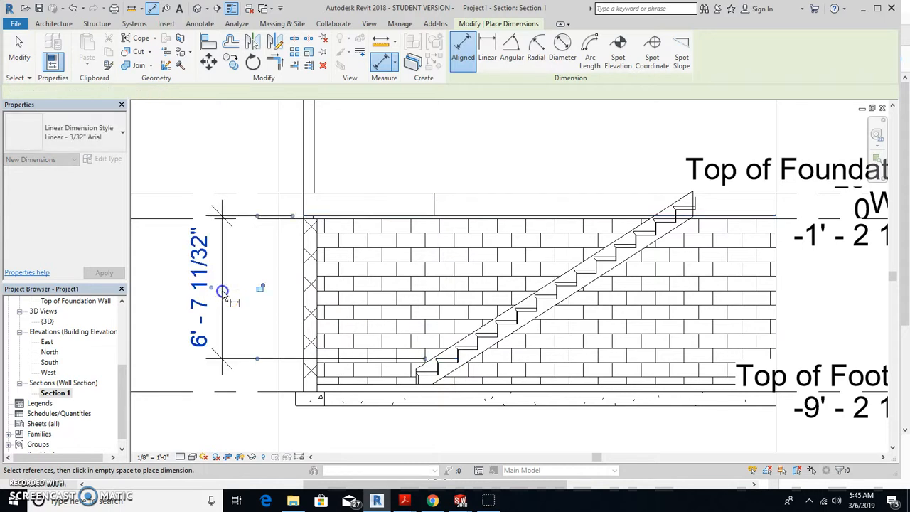
{"action": "left_click", "coordinate": [224, 297]}
{"action": "scroll", "coordinate": [230, 310], "scroll_direction": "up", "scroll_amount": 2}
{"action": "left_click", "coordinate": [222, 300]}
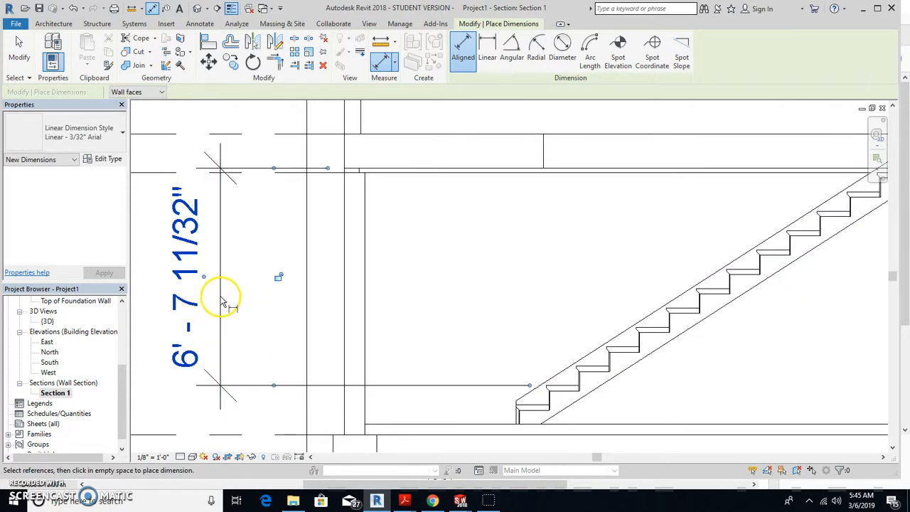
{"action": "scroll", "coordinate": [223, 277], "scroll_direction": "down", "scroll_amount": 2}
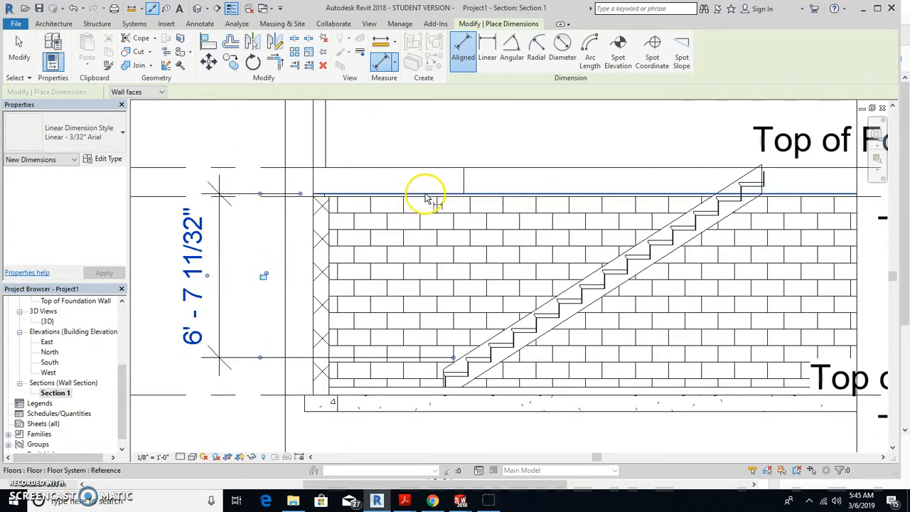
{"action": "scroll", "coordinate": [472, 359], "scroll_direction": "up", "scroll_amount": 2}
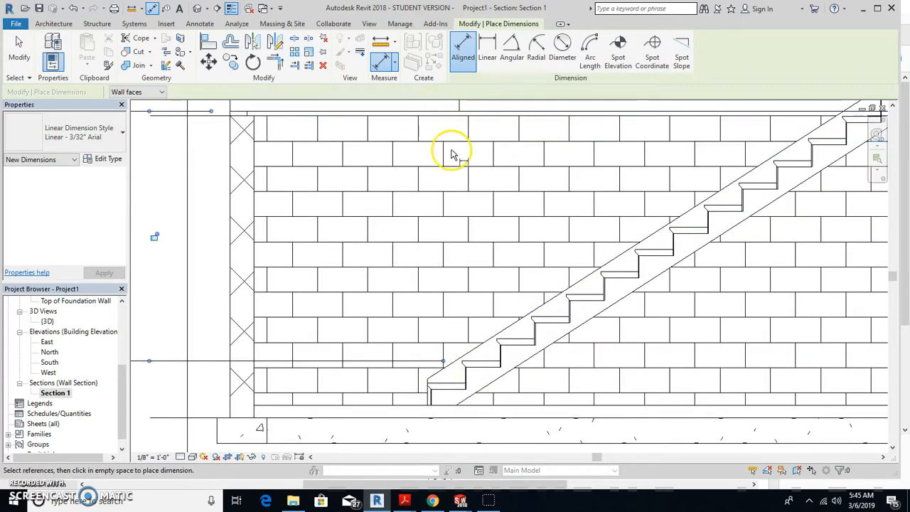
{"action": "scroll", "coordinate": [452, 154], "scroll_direction": "down", "scroll_amount": 3}
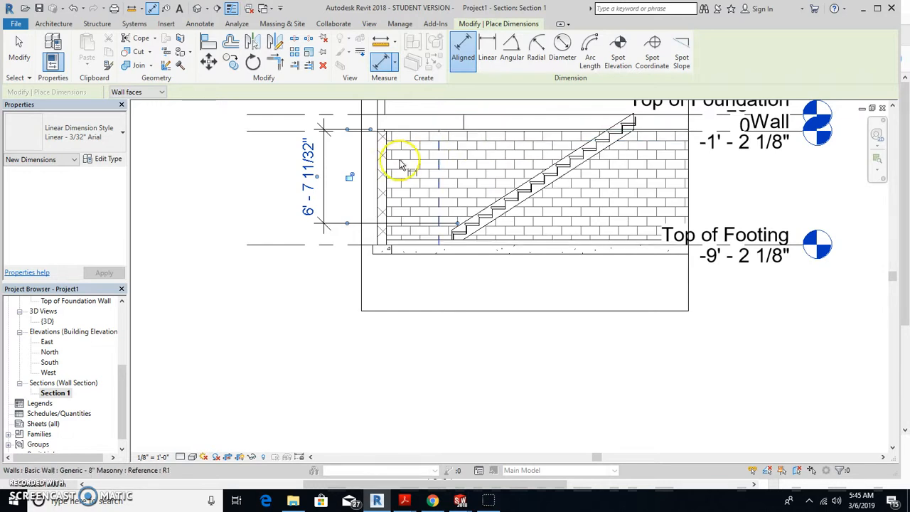
{"action": "scroll", "coordinate": [302, 186], "scroll_direction": "up", "scroll_amount": 1}
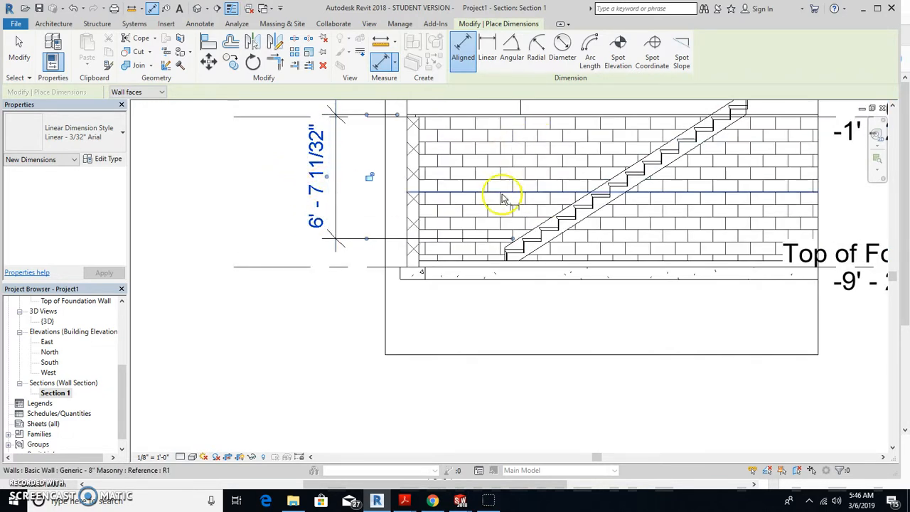
{"action": "scroll", "coordinate": [497, 193], "scroll_direction": "down", "scroll_amount": 2}
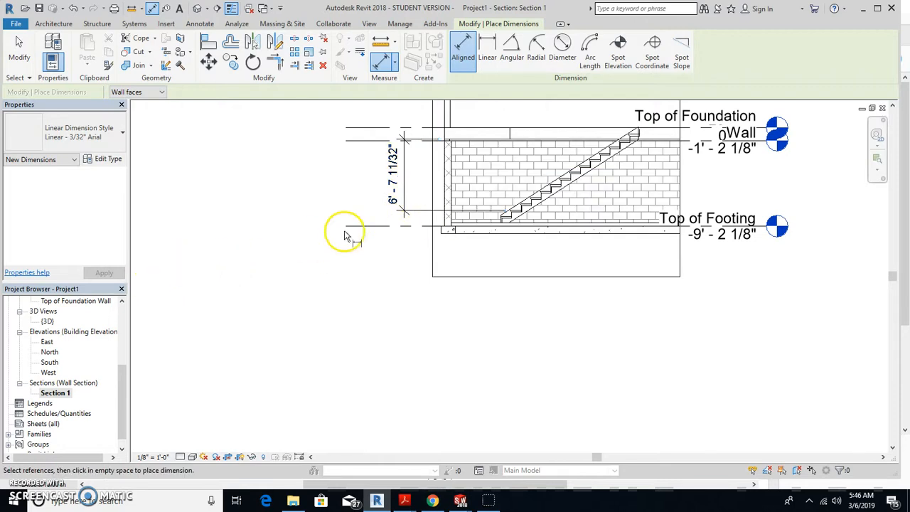
{"action": "key", "text": "Escape"}
{"action": "key", "text": "Escape"}
Edit the floor opening's boundary in the Level 1 floor plan, setting its length to 12' 6", and finish the sketch.
{"action": "middle_click_drag", "start_coordinate": [524, 147], "coordinate": [396, 225]}
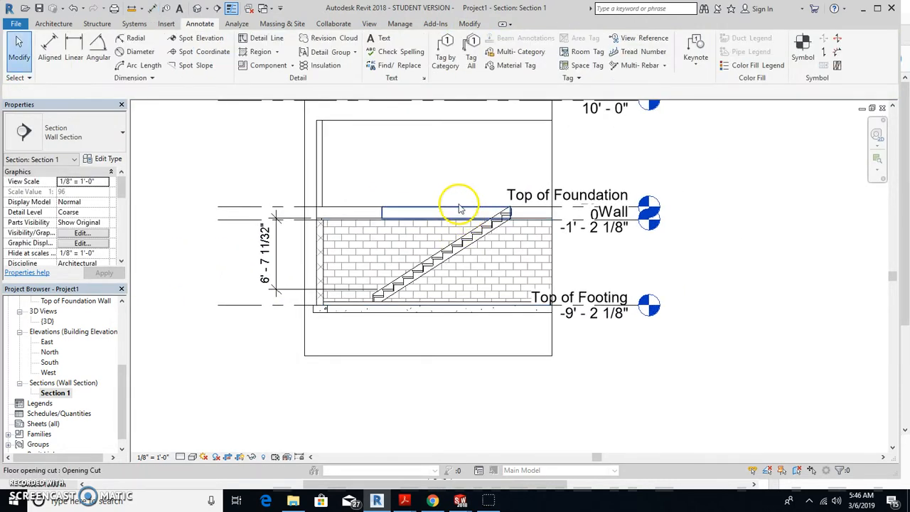
{"action": "left_click", "coordinate": [458, 209]}
{"action": "left_click", "coordinate": [467, 61]}
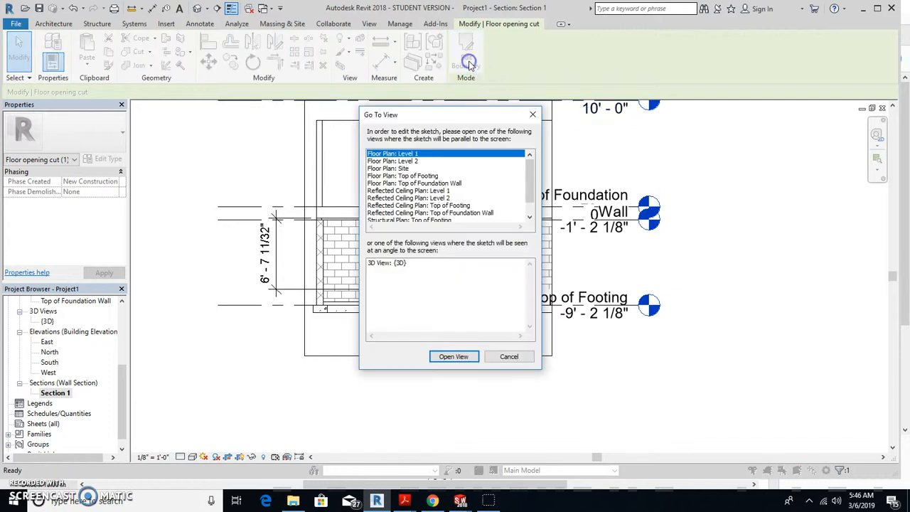
{"action": "left_click", "coordinate": [455, 357]}
{"action": "scroll", "coordinate": [304, 183], "scroll_direction": "up", "scroll_amount": 4}
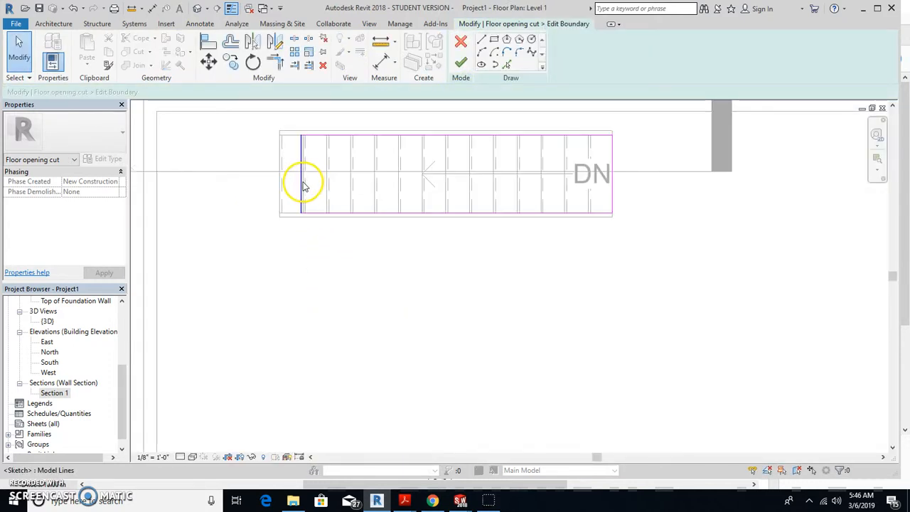
{"action": "left_click", "coordinate": [302, 182]}
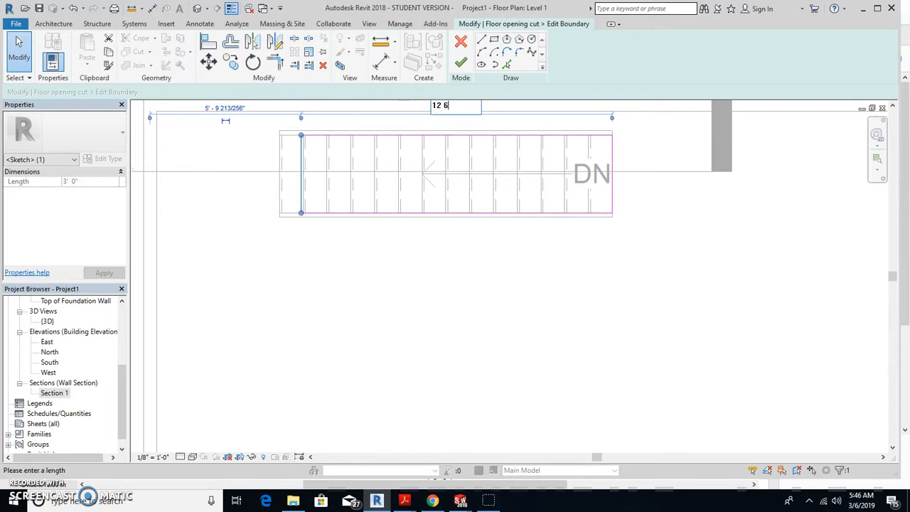
{"action": "left_click", "coordinate": [463, 64]}
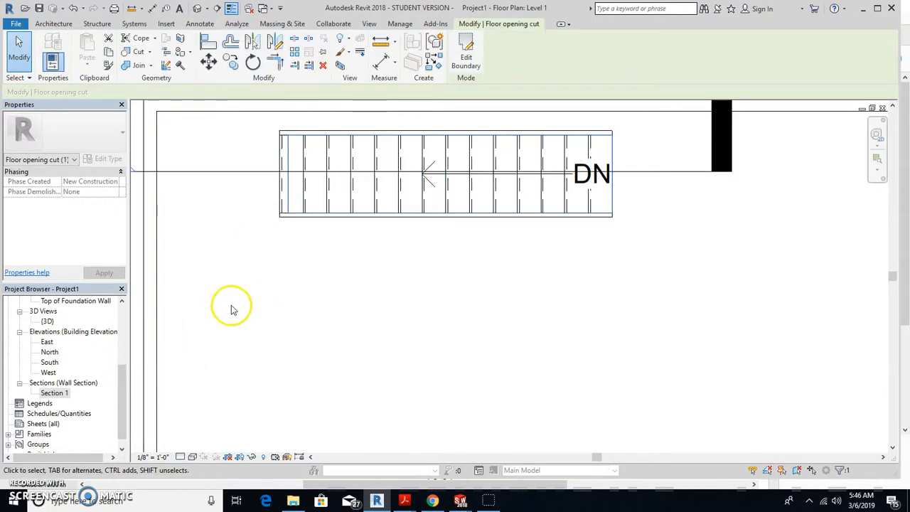
Reopen the Section 1 view and delete the old headroom dimension outside the foundation wall.
{"action": "double_click", "coordinate": [53, 393]}
{"action": "scroll", "coordinate": [264, 315], "scroll_direction": "down", "scroll_amount": 2}
{"action": "scroll", "coordinate": [281, 316], "scroll_direction": "up", "scroll_amount": 3}
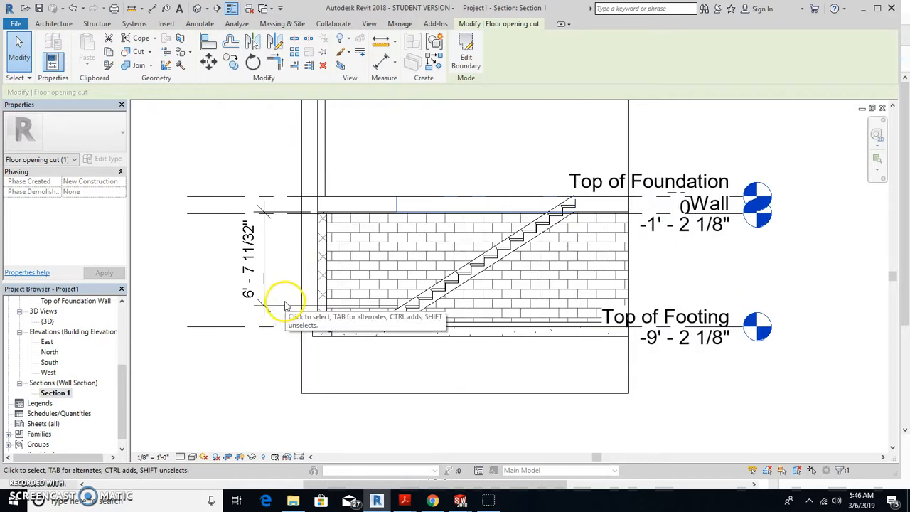
{"action": "left_click", "coordinate": [283, 308]}
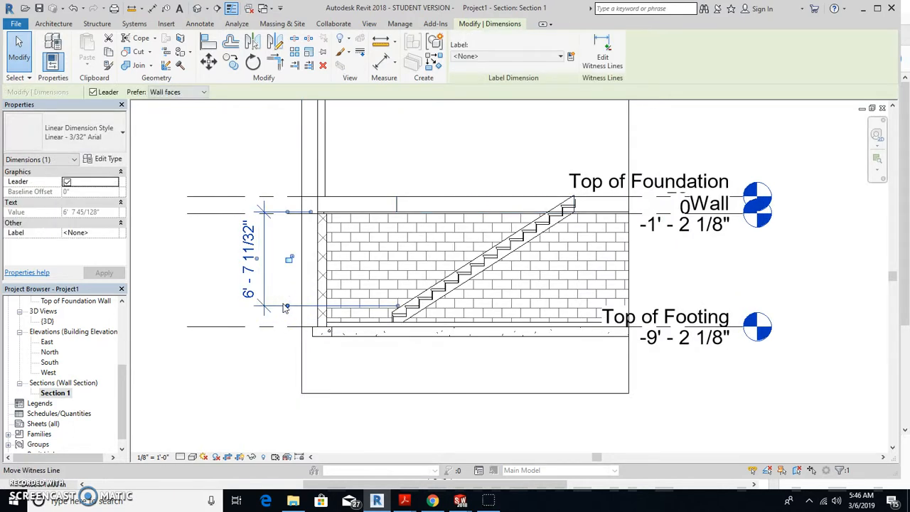
{"action": "key", "text": "Delete"}
Place an aligned dimension from the floor opening's underside to the bottom stair tread, outside the foundation wall.
{"action": "scroll", "coordinate": [396, 305], "scroll_direction": "up", "scroll_amount": 3}
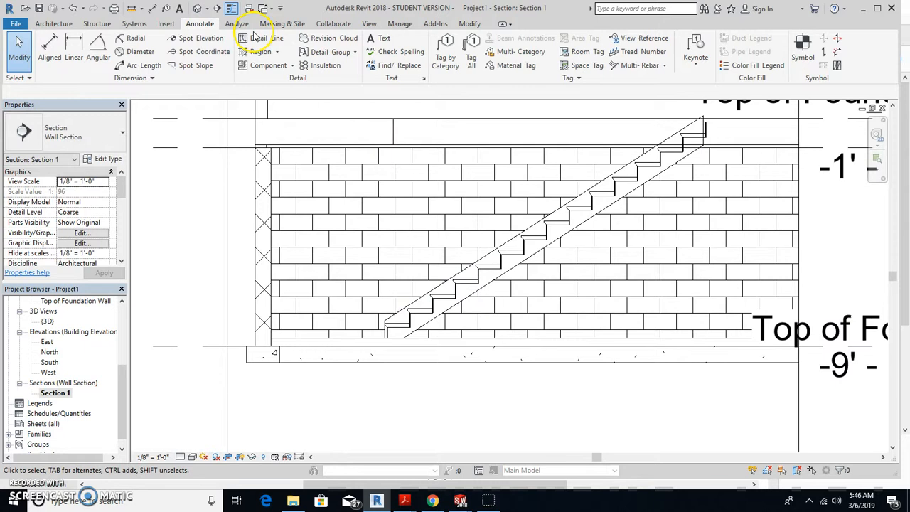
{"action": "left_click", "coordinate": [52, 55]}
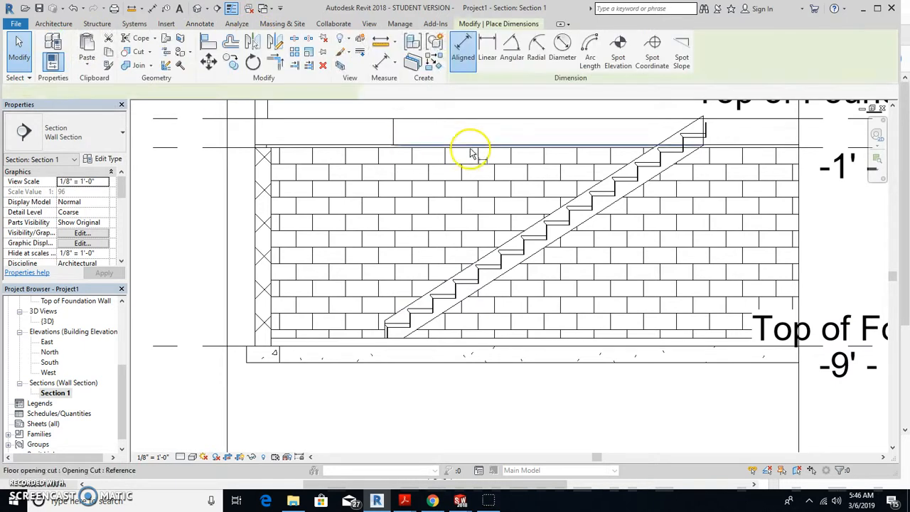
{"action": "left_click", "coordinate": [398, 148]}
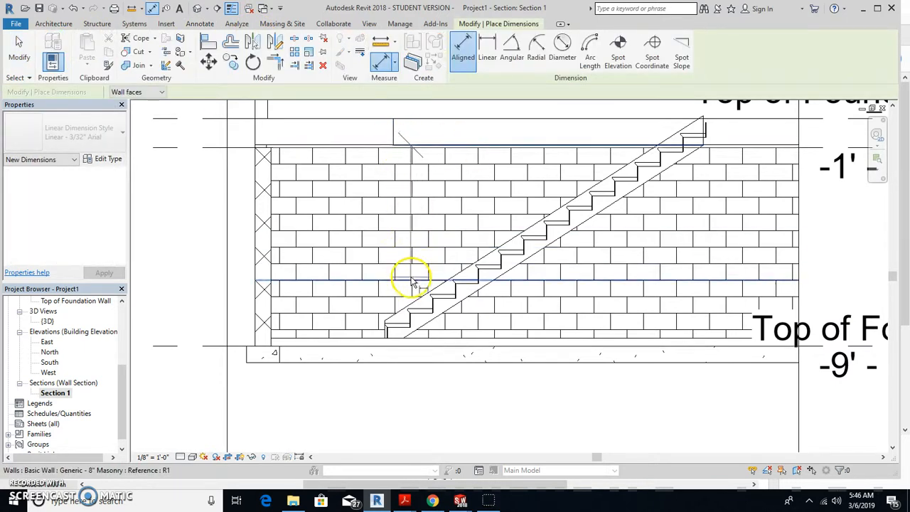
{"action": "left_click", "coordinate": [402, 325]}
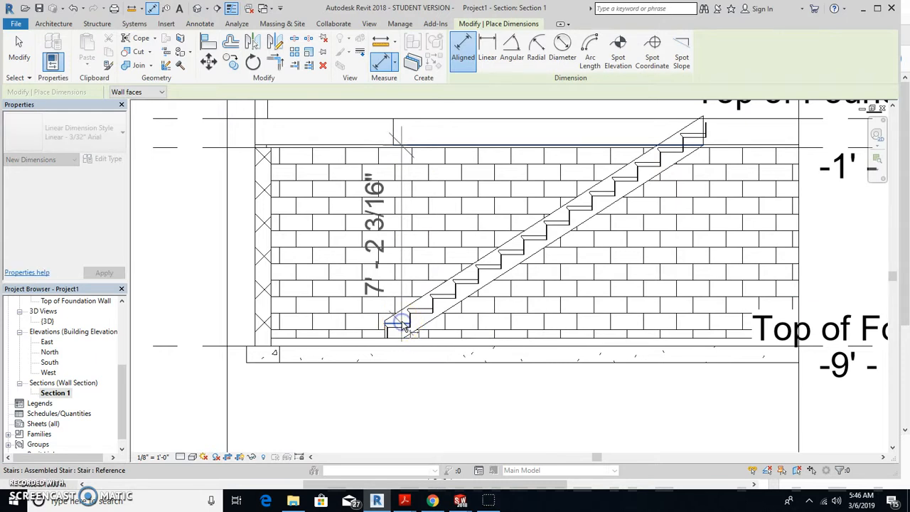
{"action": "left_click", "coordinate": [213, 287]}
{"action": "scroll", "coordinate": [264, 240], "scroll_direction": "down", "scroll_amount": 4}
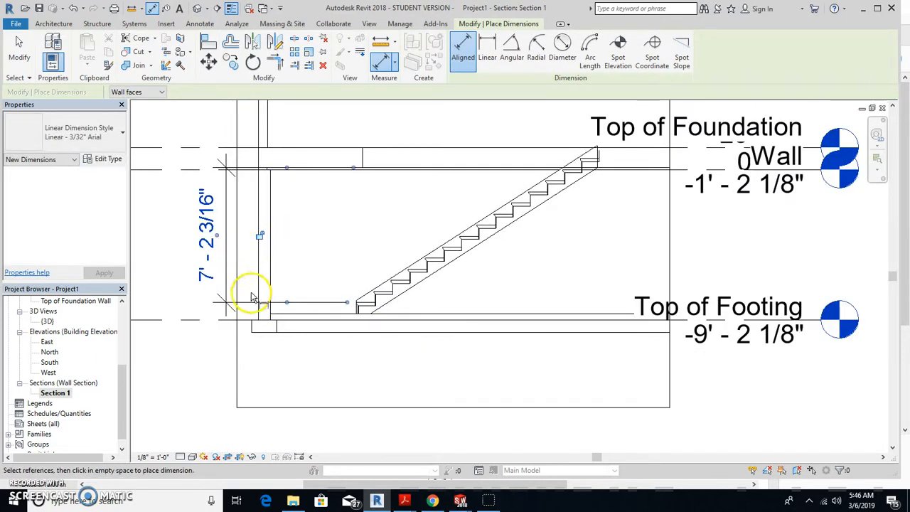
{"action": "scroll", "coordinate": [341, 290], "scroll_direction": "down", "scroll_amount": 1}
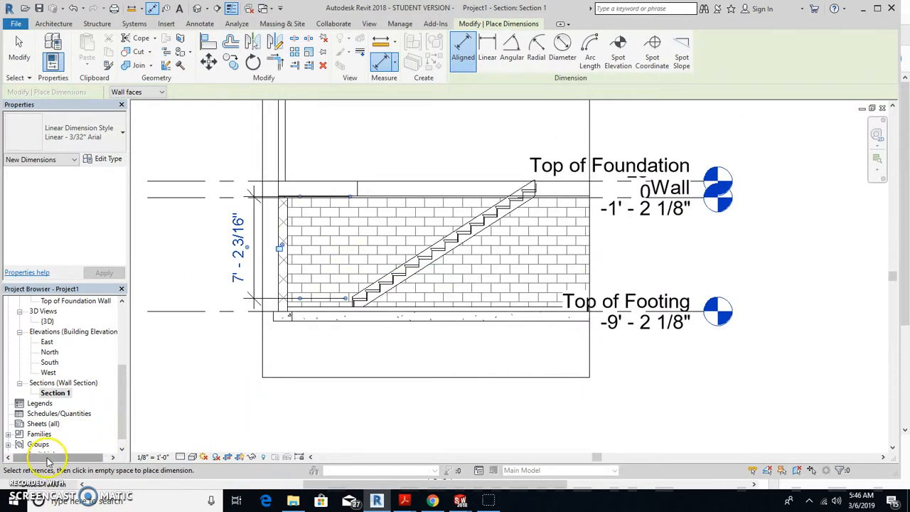